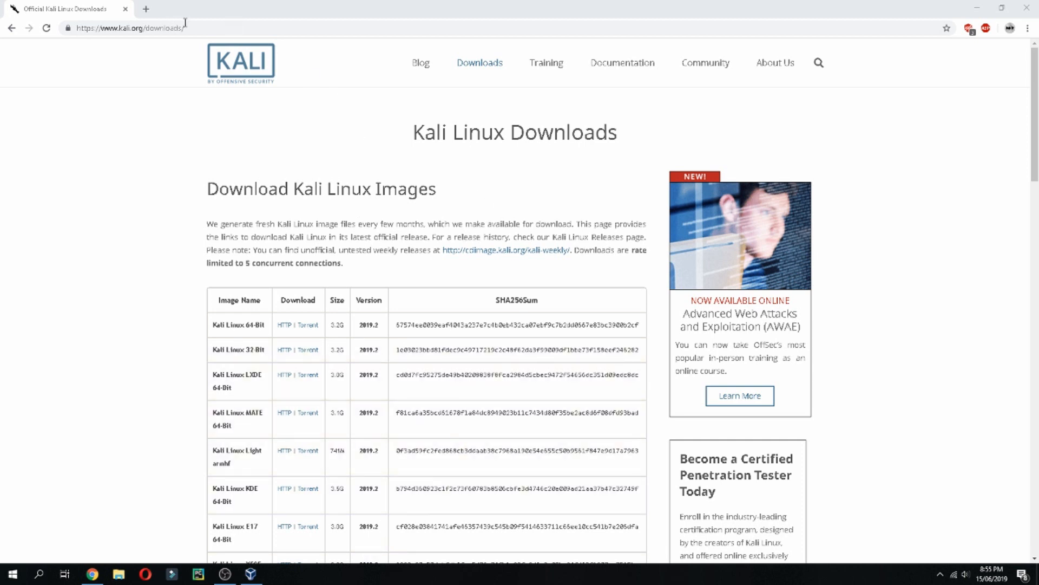
Look over the Kali downloads page and highlight the Kali Linux 32-Bit image name.
{"action": "left_click", "coordinate": [78, 26]}
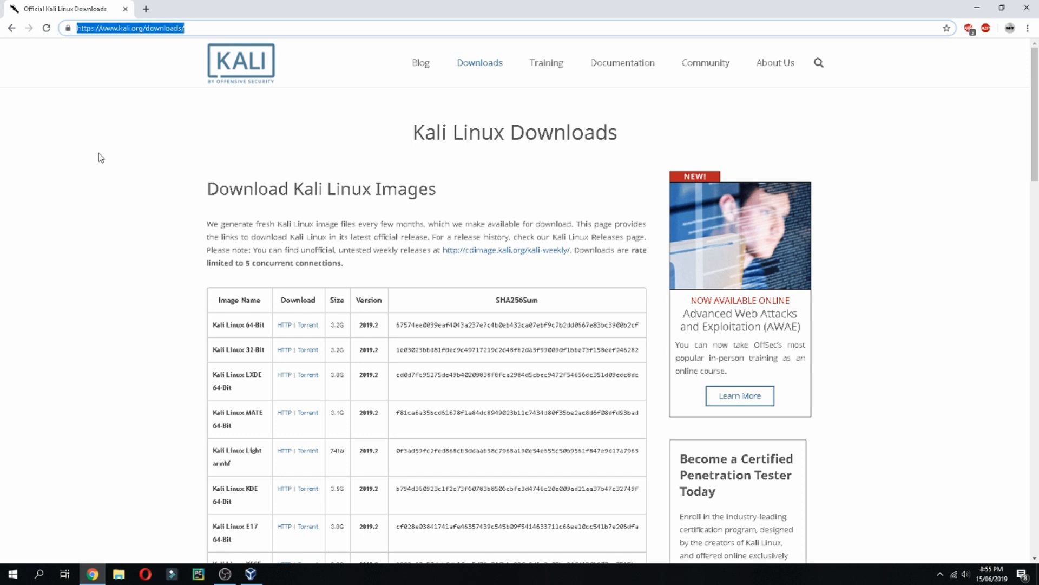
{"action": "left_click", "coordinate": [142, 178]}
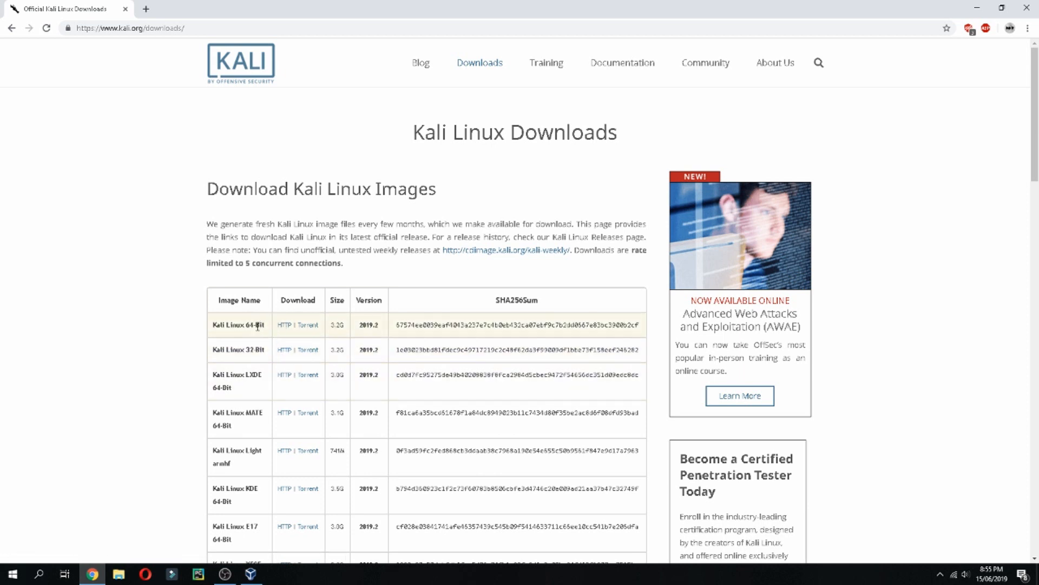
{"action": "scroll", "coordinate": [256, 342], "scroll_direction": "down", "scroll_amount": 1}
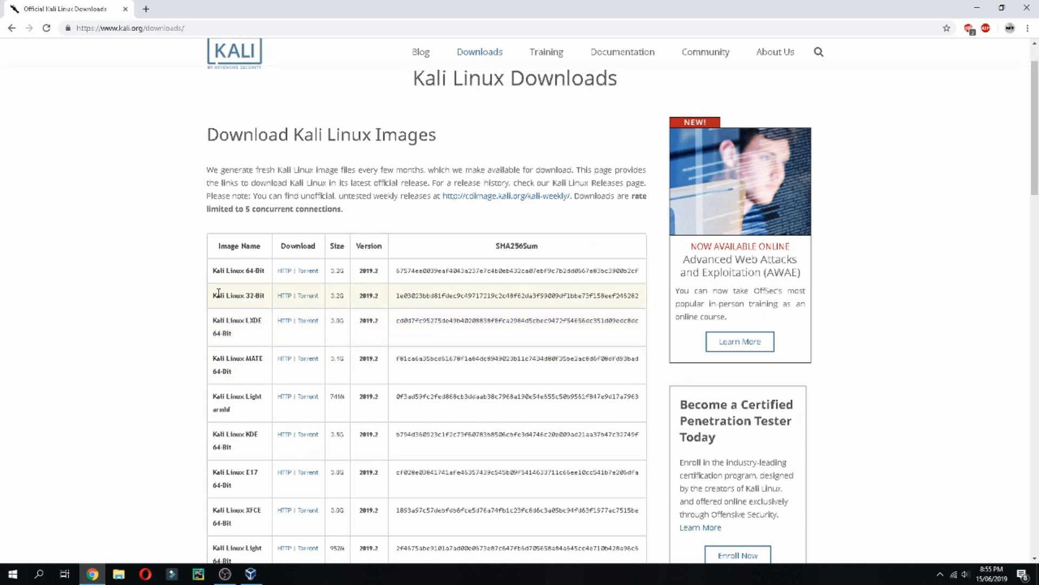
{"action": "left_click_drag", "start_coordinate": [216, 296], "coordinate": [268, 297]}
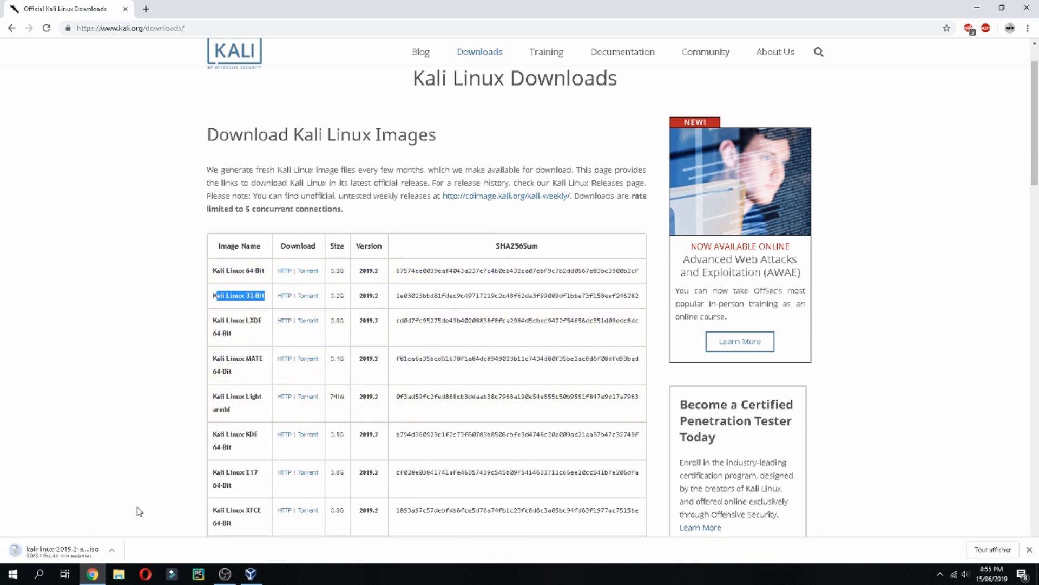
Cancel the Kali Linux 2019.2 ISO download and switch to VirtualBox.
{"action": "left_click", "coordinate": [112, 553]}
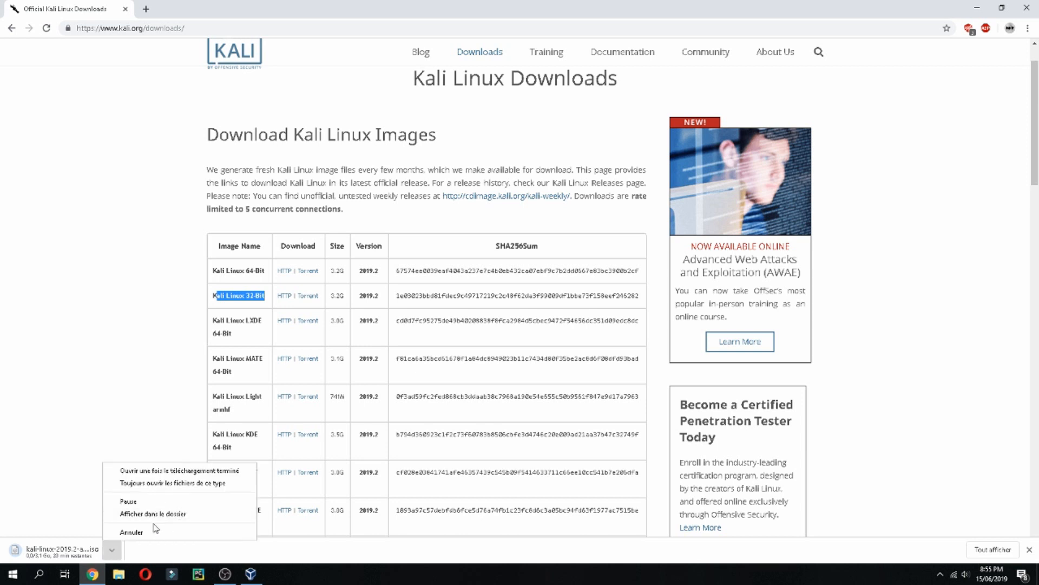
{"action": "left_click", "coordinate": [163, 532]}
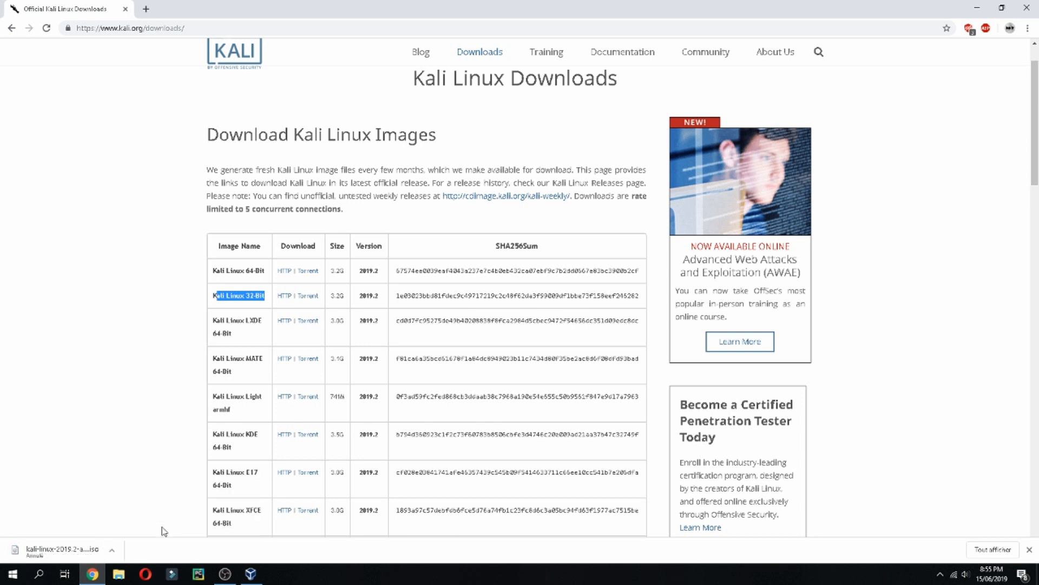
{"action": "left_click", "coordinate": [251, 573]}
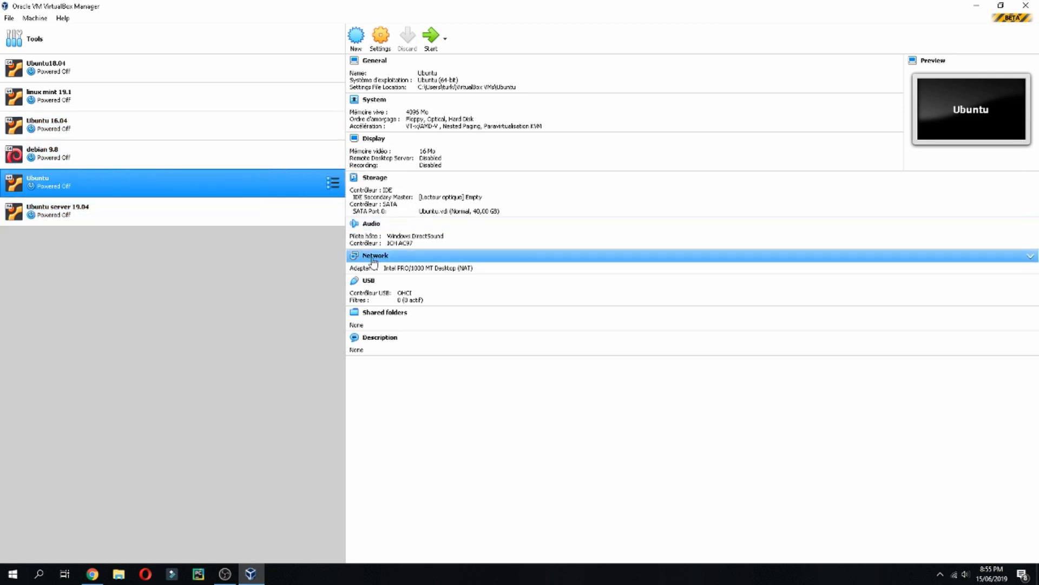
Look through the VirtualBox Manager's File menu, then the Machine menu.
{"action": "left_click", "coordinate": [9, 18]}
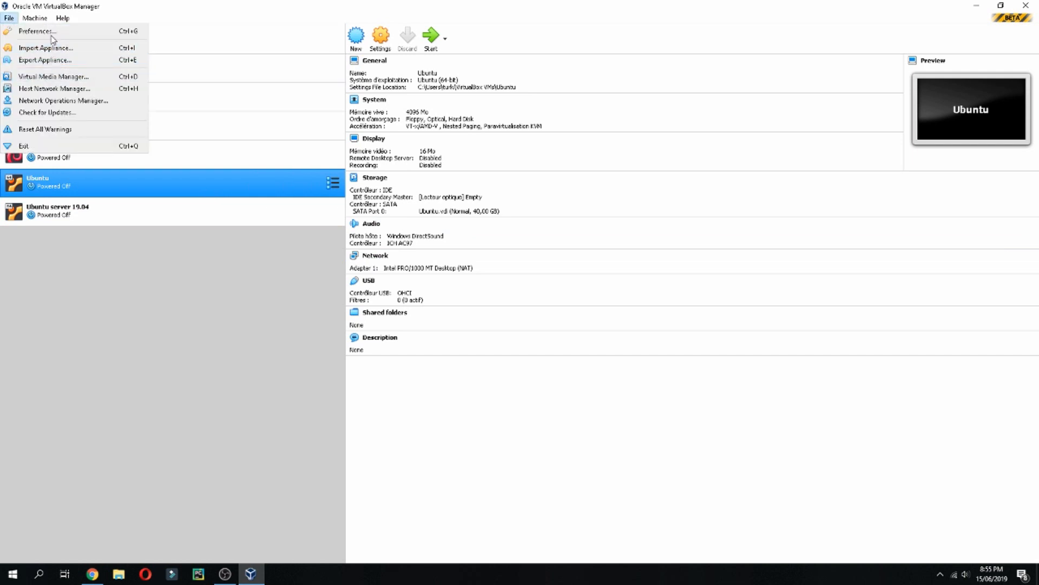
{"action": "mouse_move", "coordinate": [36, 22]}
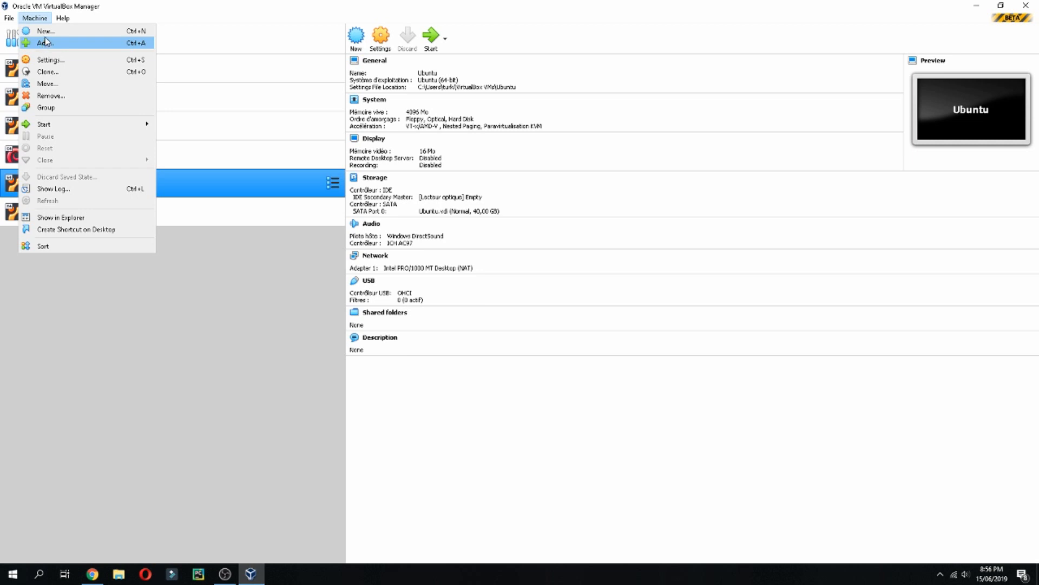
Start a new Linux 64-bit VM named Kali linux 2019.2 with memory raised to 4096 MB.
{"action": "left_click", "coordinate": [45, 31]}
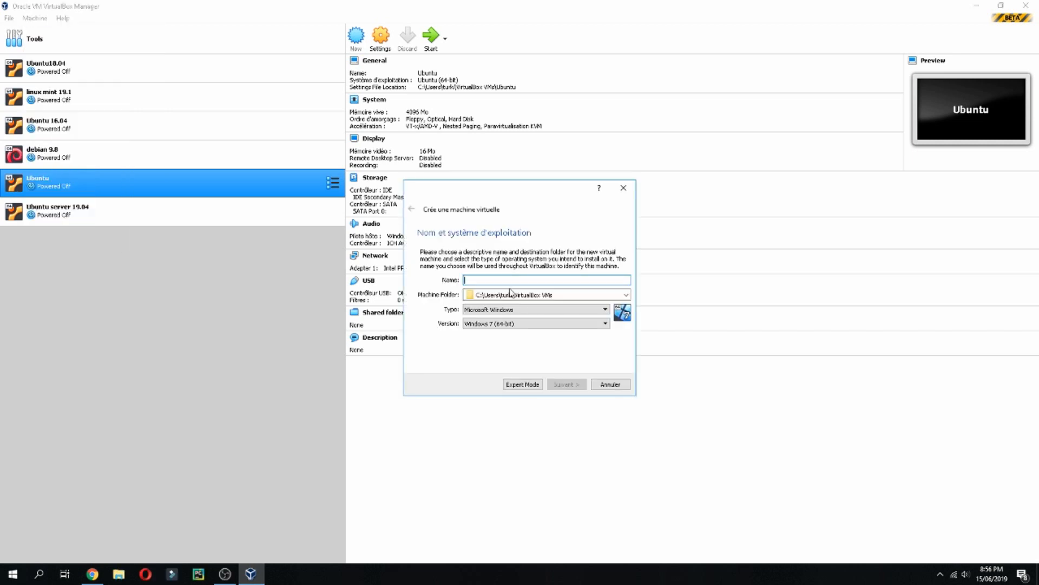
{"action": "type", "text": "Kali linux 2019.2"}
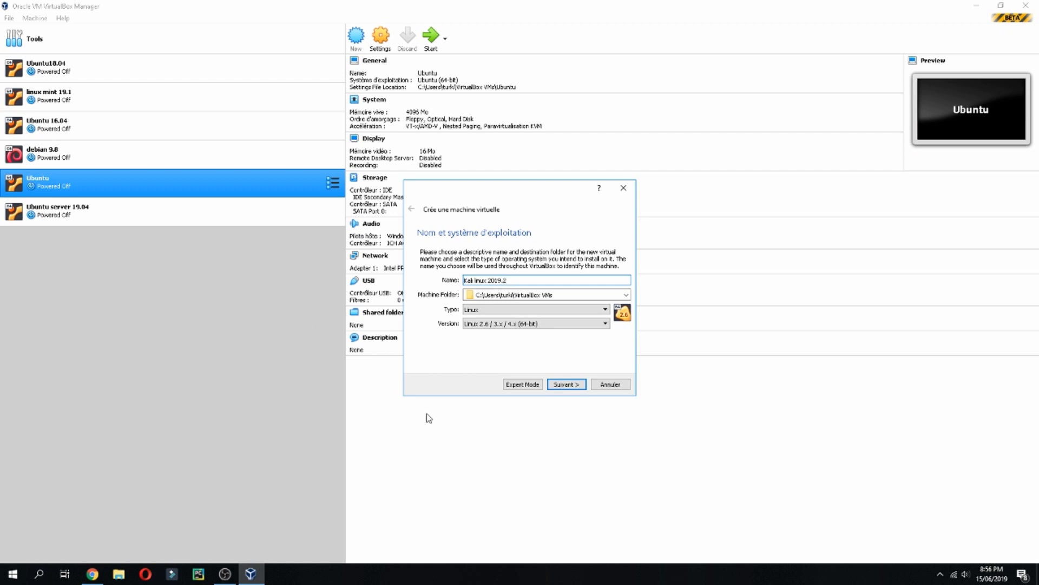
{"action": "left_click", "coordinate": [565, 385]}
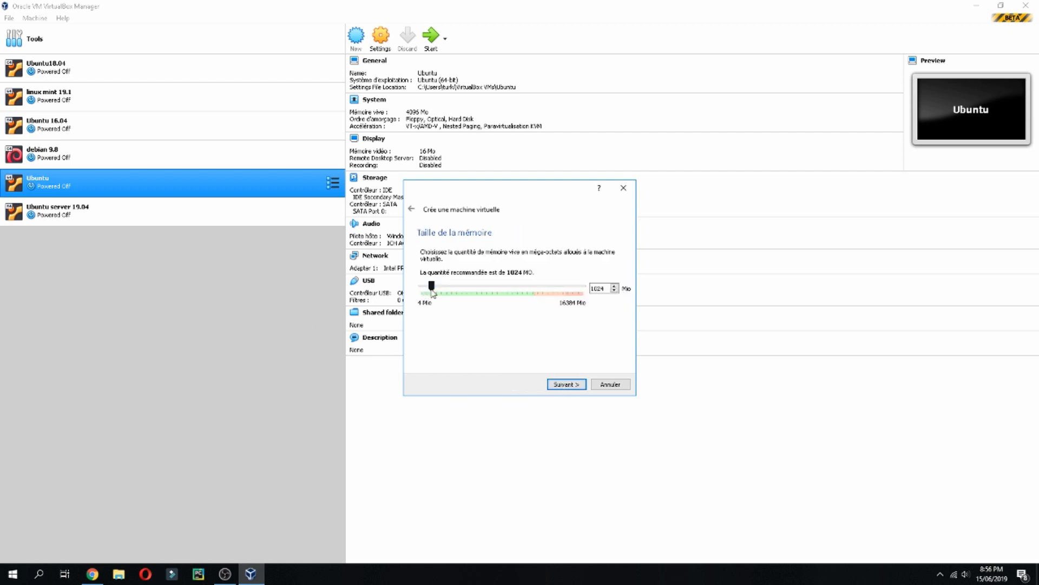
{"action": "left_click_drag", "start_coordinate": [431, 286], "coordinate": [462, 301]}
{"action": "left_click", "coordinate": [564, 385]}
Give it a new VDI disk with default storage, enlarged to about 31 GB, and create the VM.
{"action": "left_click", "coordinate": [563, 385]}
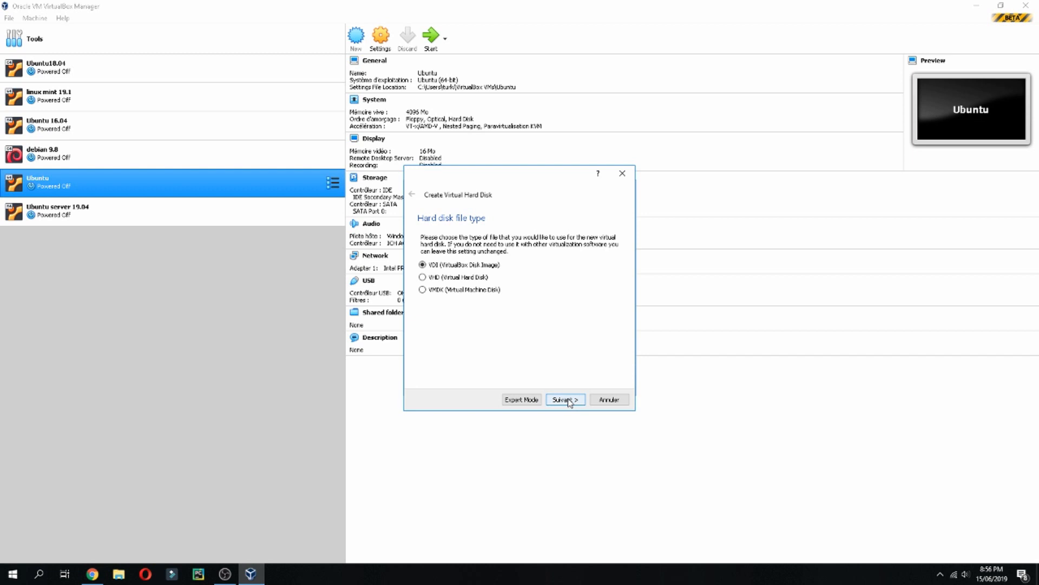
{"action": "left_click", "coordinate": [566, 400]}
{"action": "left_click", "coordinate": [565, 399]}
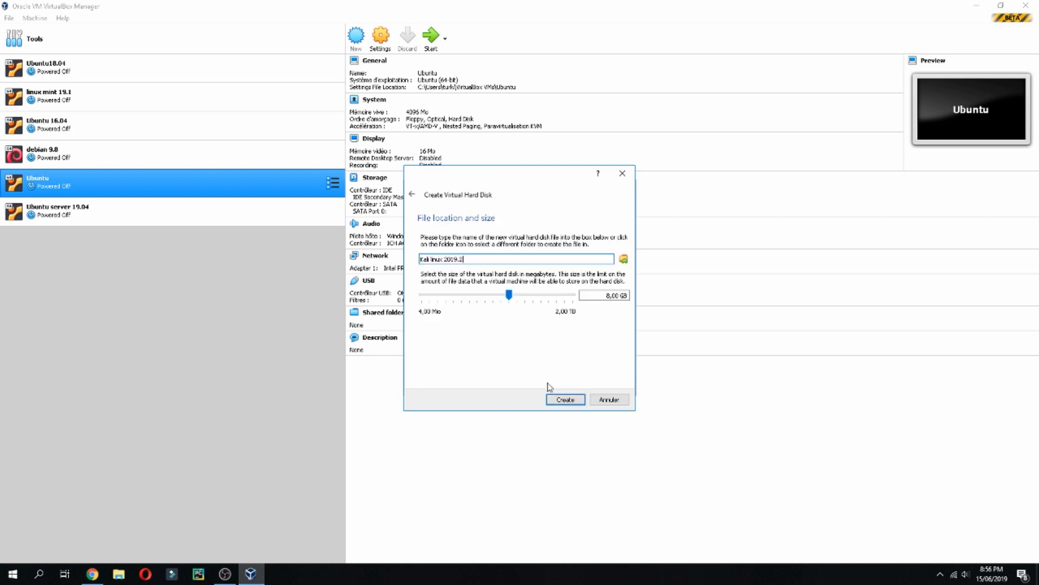
{"action": "left_click_drag", "start_coordinate": [511, 298], "coordinate": [526, 298]}
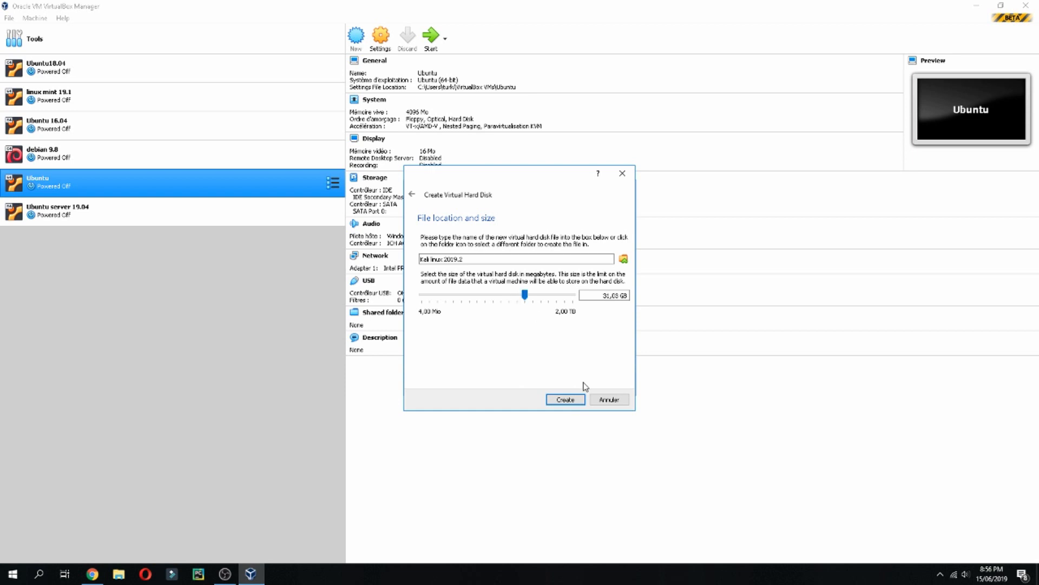
{"action": "left_click", "coordinate": [565, 399]}
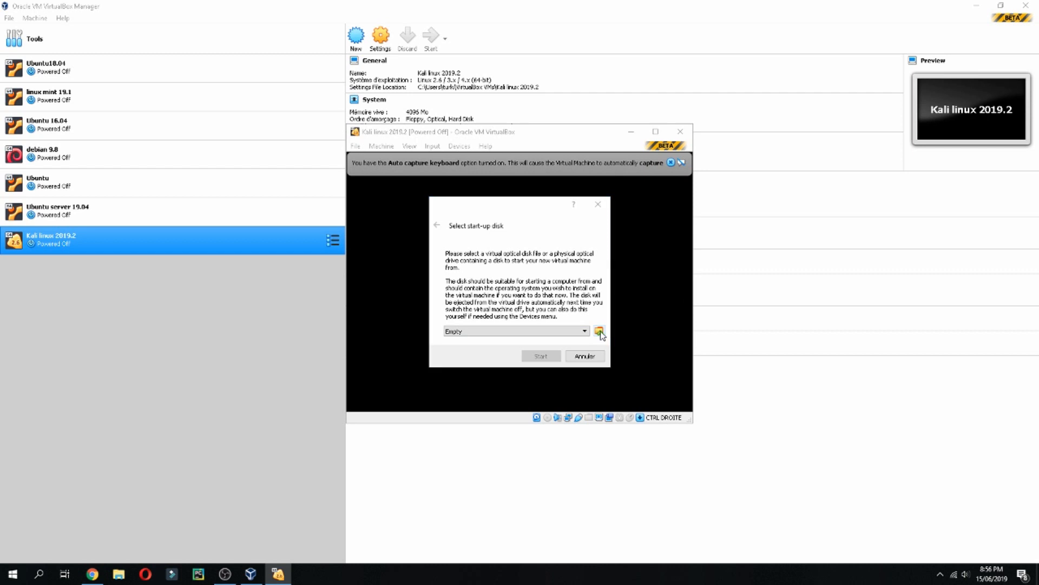
Choose the kali-linux-2019.2-amd64 ISO as the start-up disk and start the VM.
{"action": "left_click", "coordinate": [599, 331]}
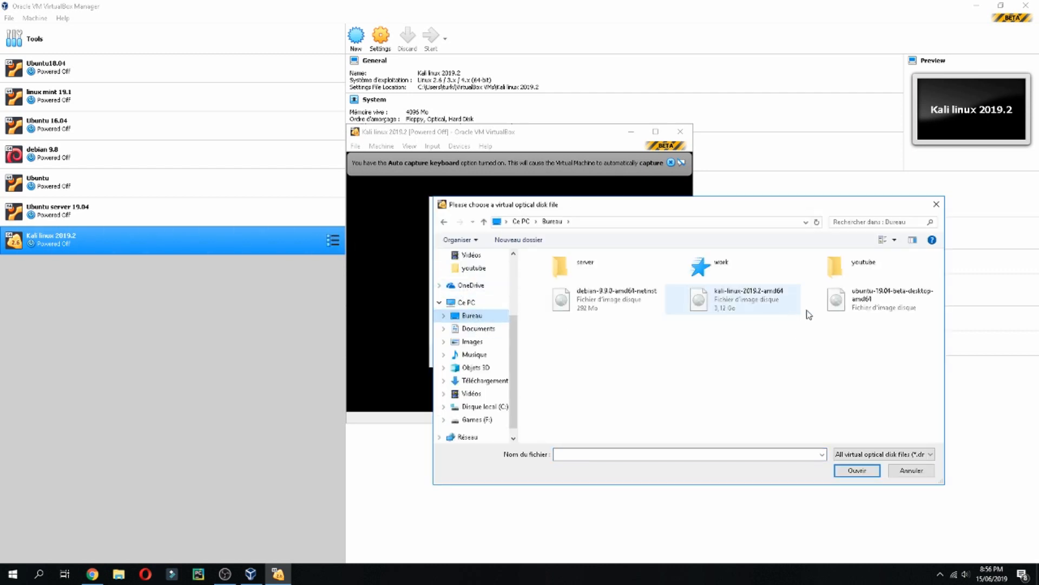
{"action": "double_click", "coordinate": [749, 299]}
{"action": "left_click", "coordinate": [543, 354]}
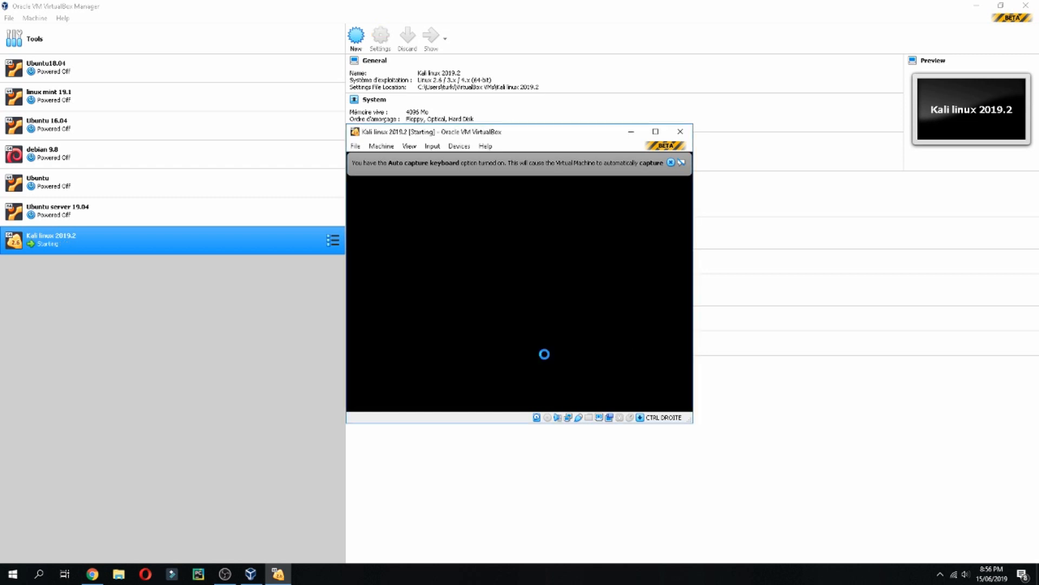
Maximize the VM window and launch Graphical install from the Kali boot menu.
{"action": "left_click", "coordinate": [672, 163]}
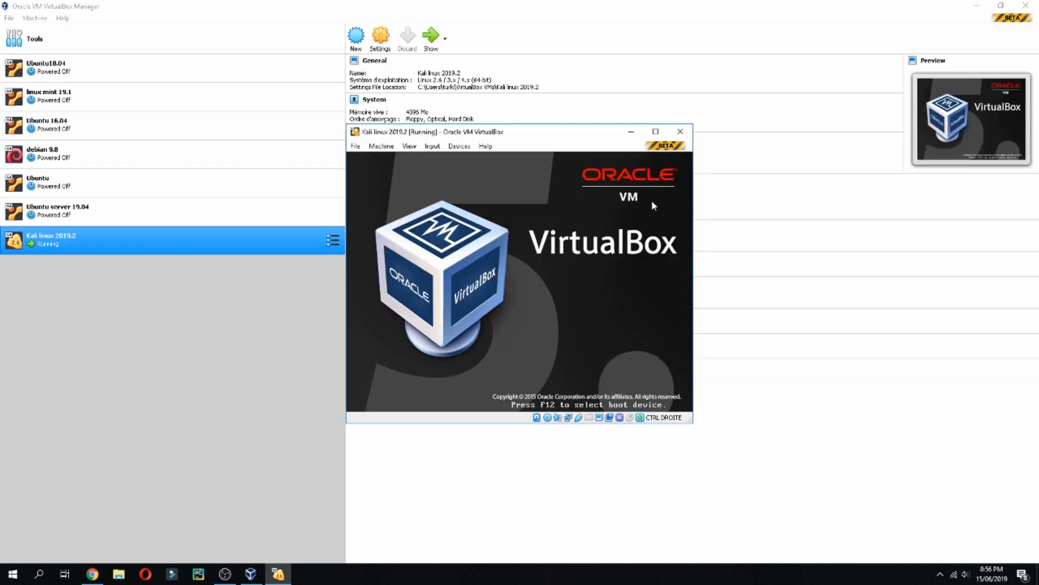
{"action": "left_click", "coordinate": [656, 132]}
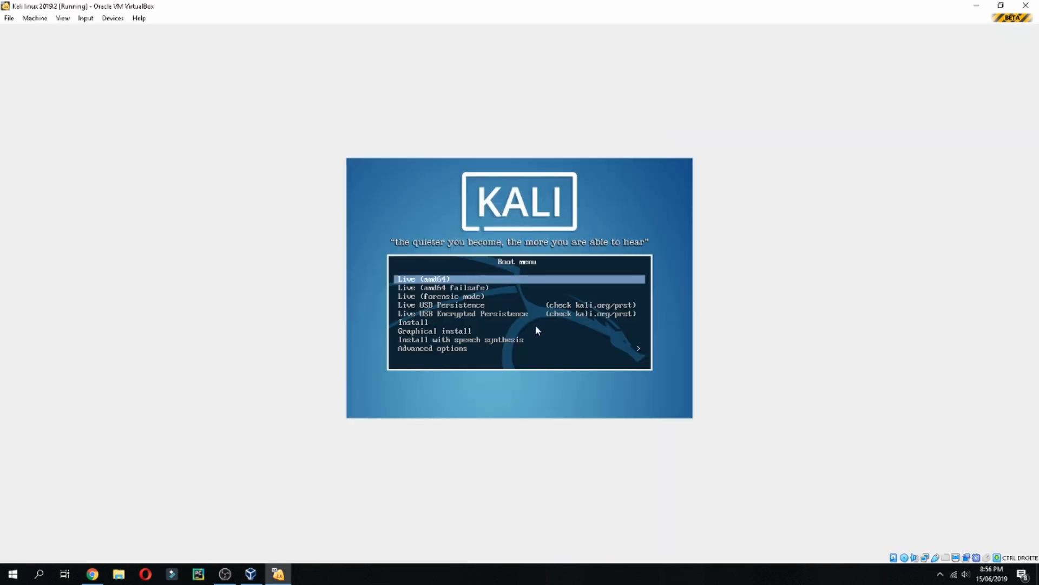
{"action": "key", "text": "Down"}
{"action": "key", "text": "Down"}
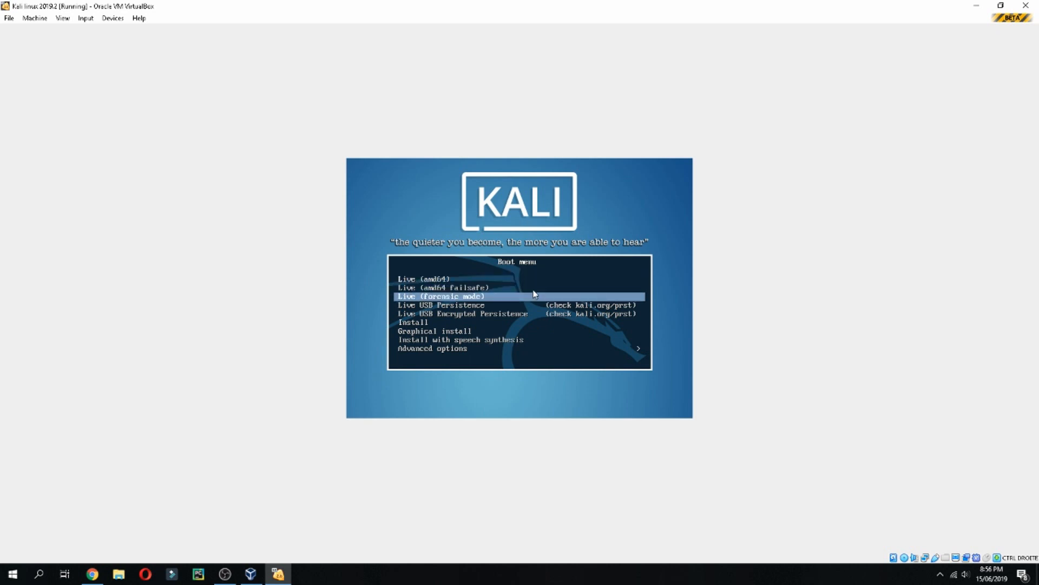
{"action": "key", "text": "Down"}
{"action": "key", "text": "Down"}
{"action": "key", "text": "Down"}
{"action": "key", "text": "Down"}
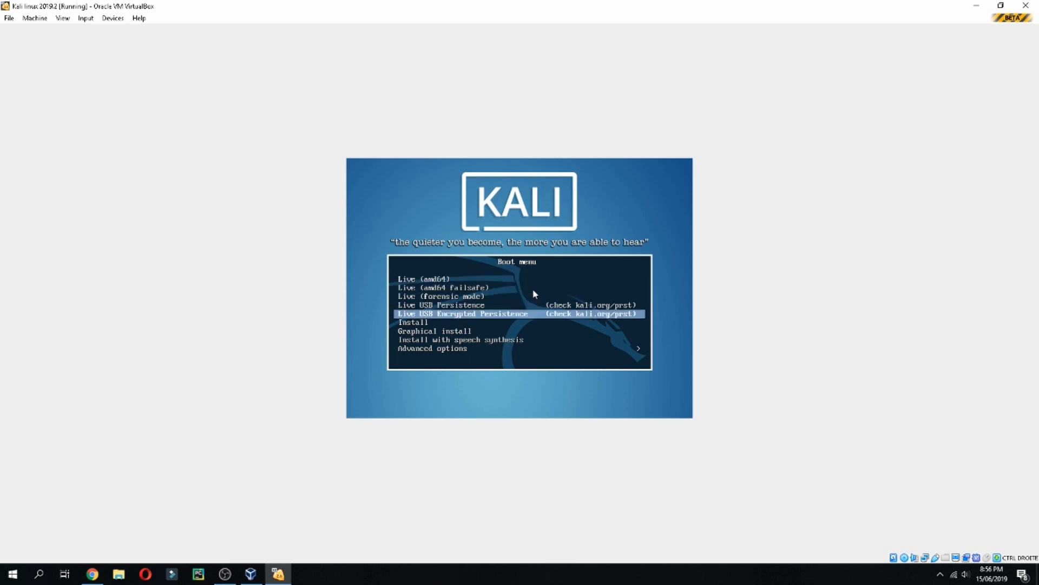
{"action": "key", "text": "Return"}
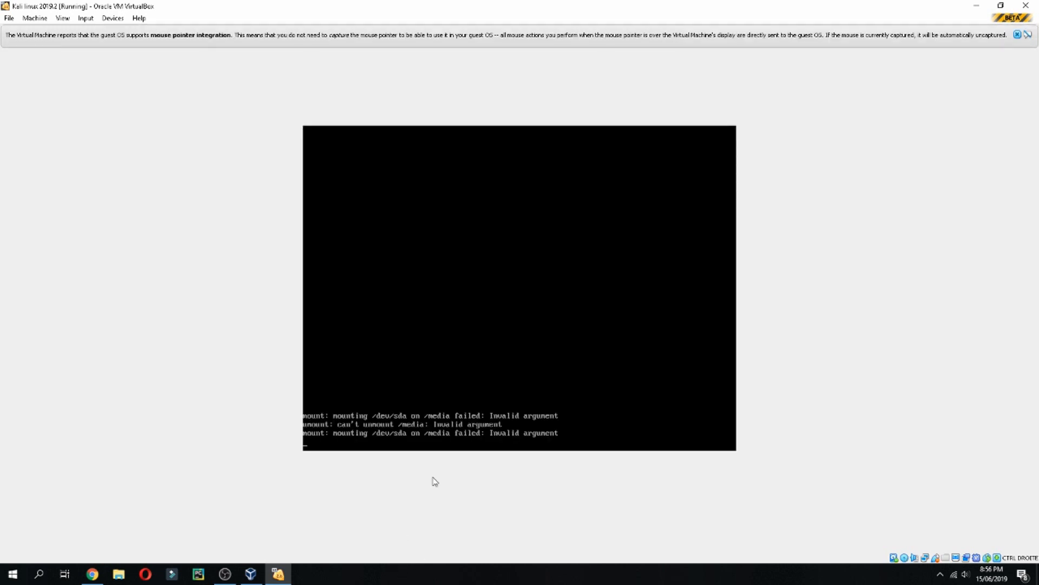
Keep English as the installer language and United States as the location.
{"action": "left_click", "coordinate": [1017, 35]}
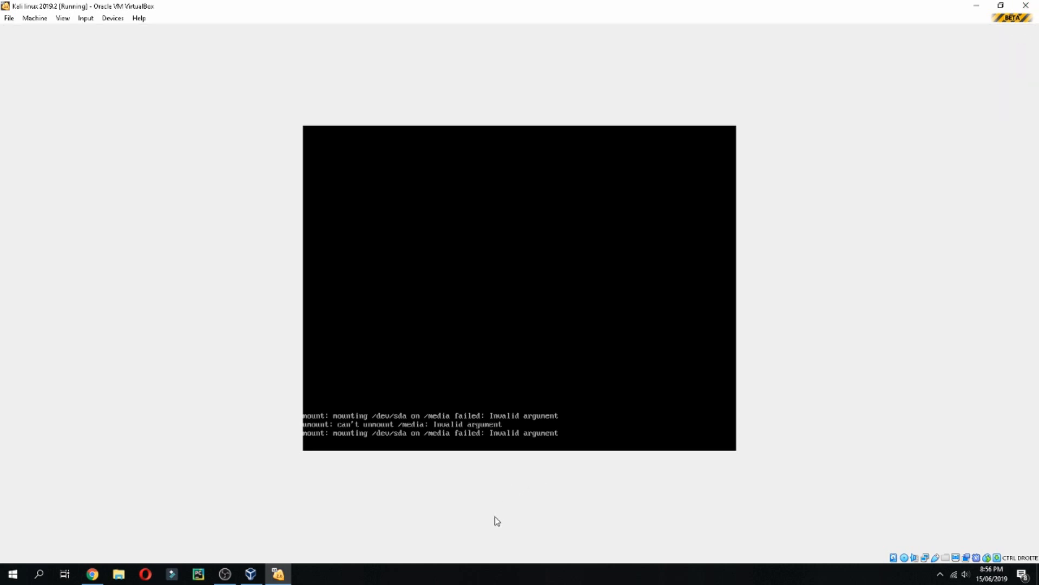
{"action": "left_click", "coordinate": [466, 572]}
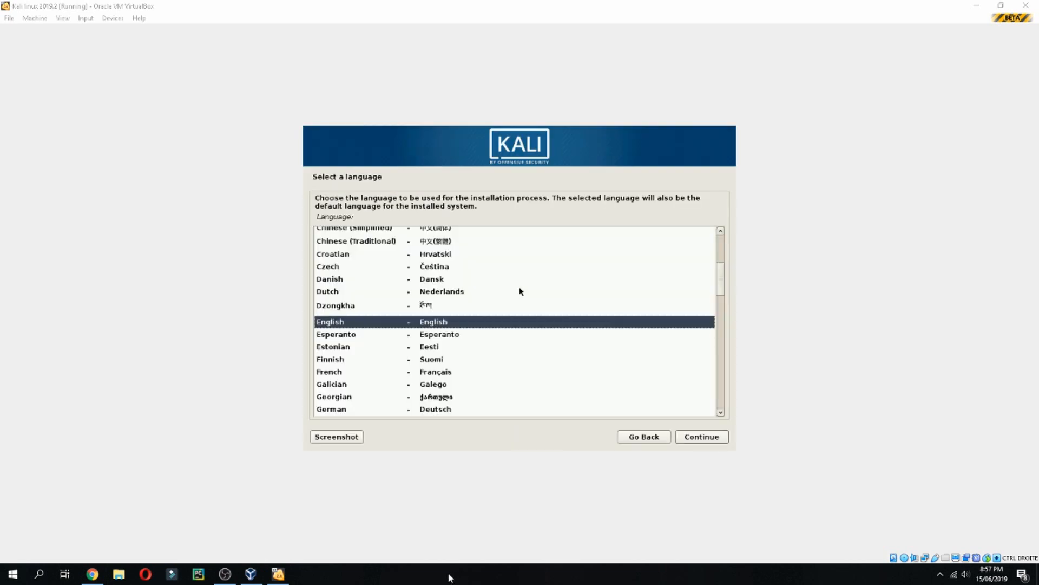
{"action": "left_click", "coordinate": [713, 441]}
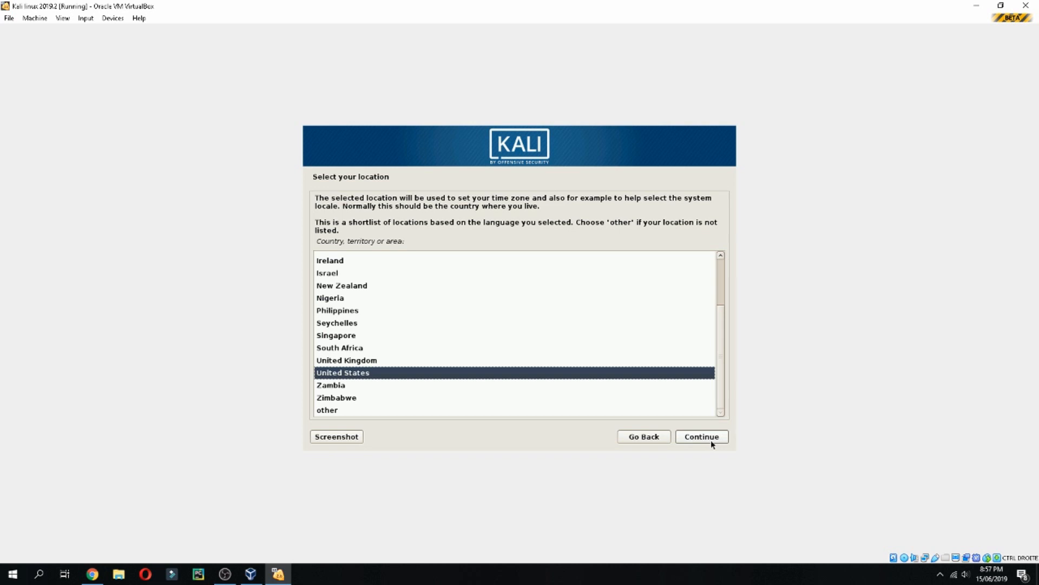
{"action": "left_click", "coordinate": [712, 442]}
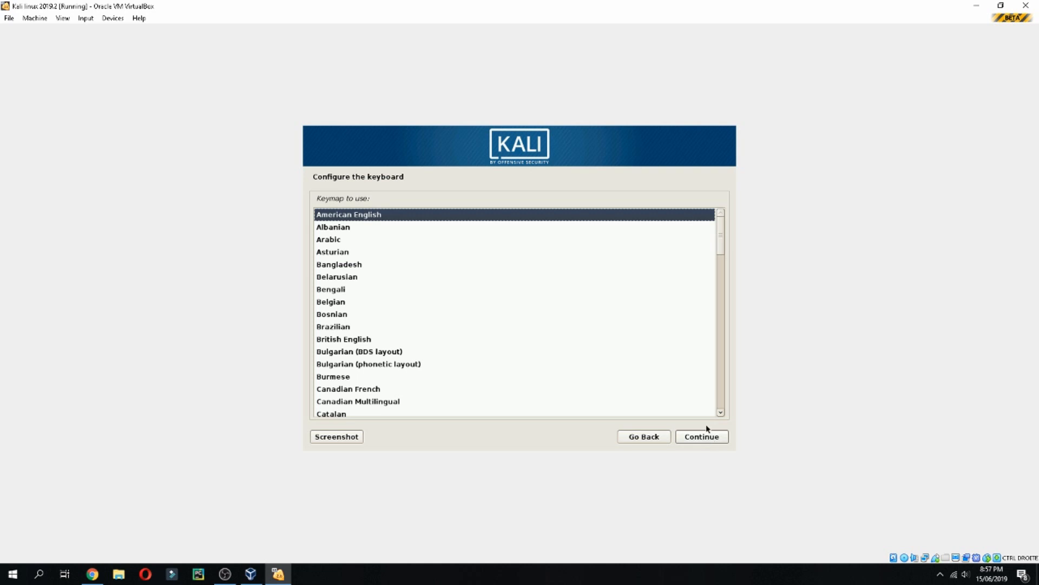
Select the French keyboard layout, then focus the hostname field once components load.
{"action": "key", "text": "f"}
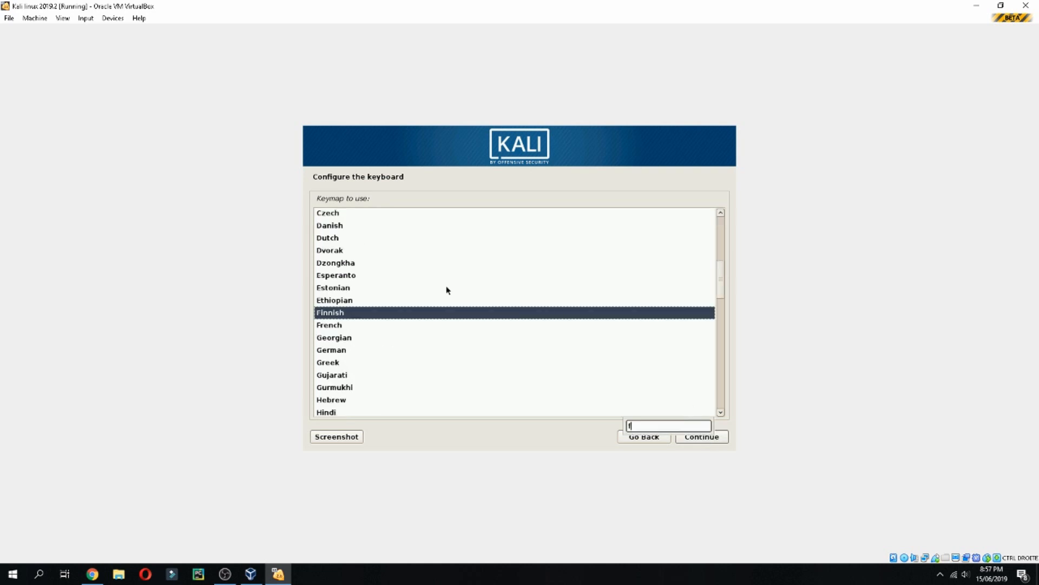
{"action": "left_click", "coordinate": [325, 336]}
{"action": "left_click", "coordinate": [342, 325]}
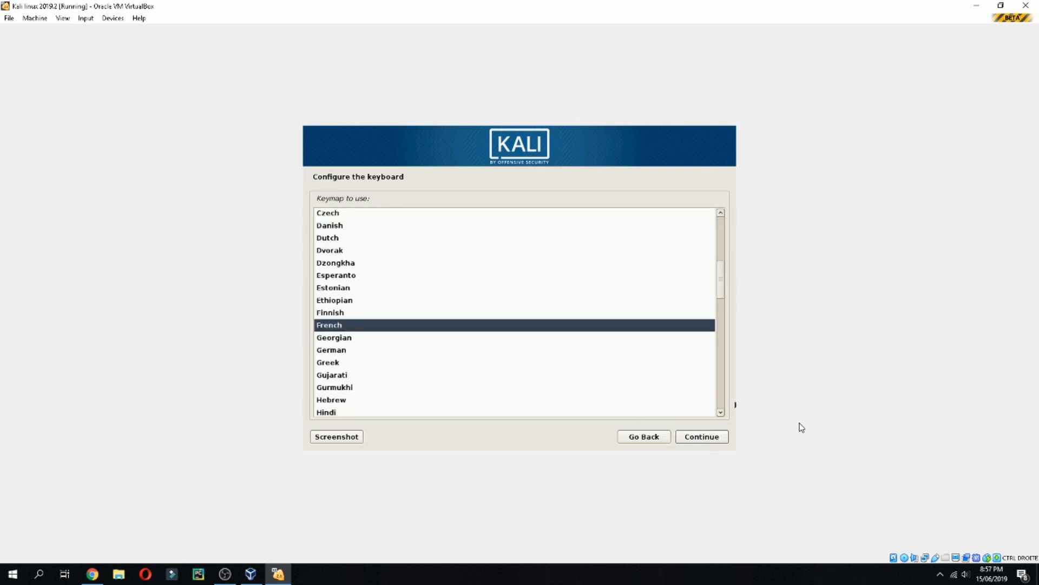
{"action": "left_click", "coordinate": [700, 436]}
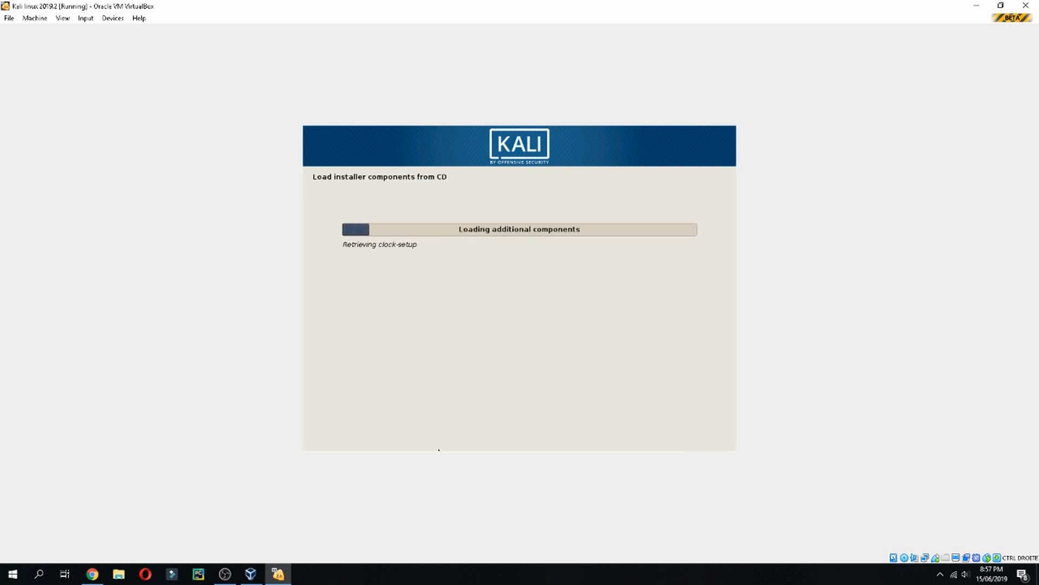
{"action": "left_click", "coordinate": [381, 576]}
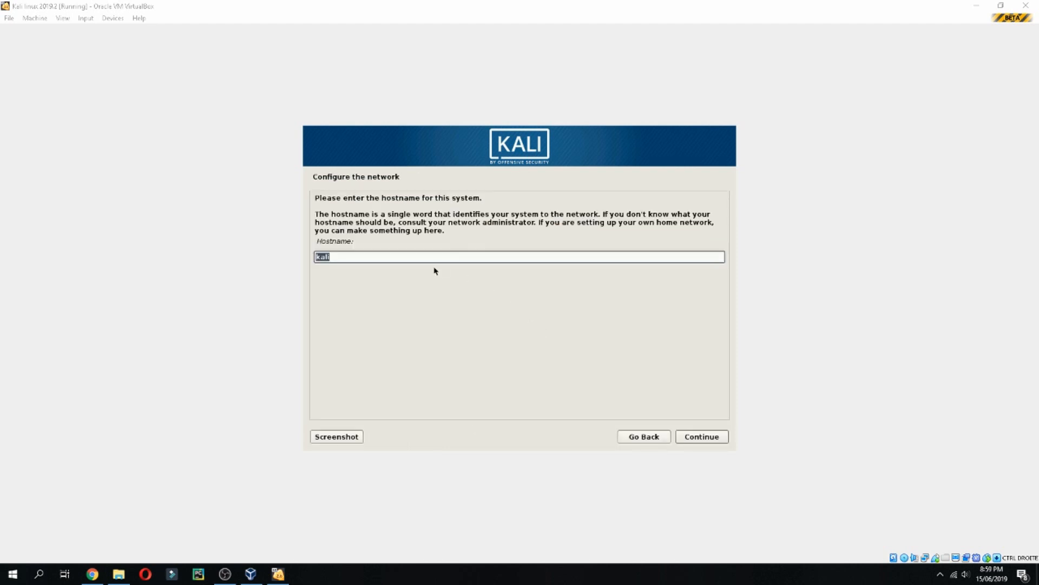
{"action": "left_click", "coordinate": [406, 258]}
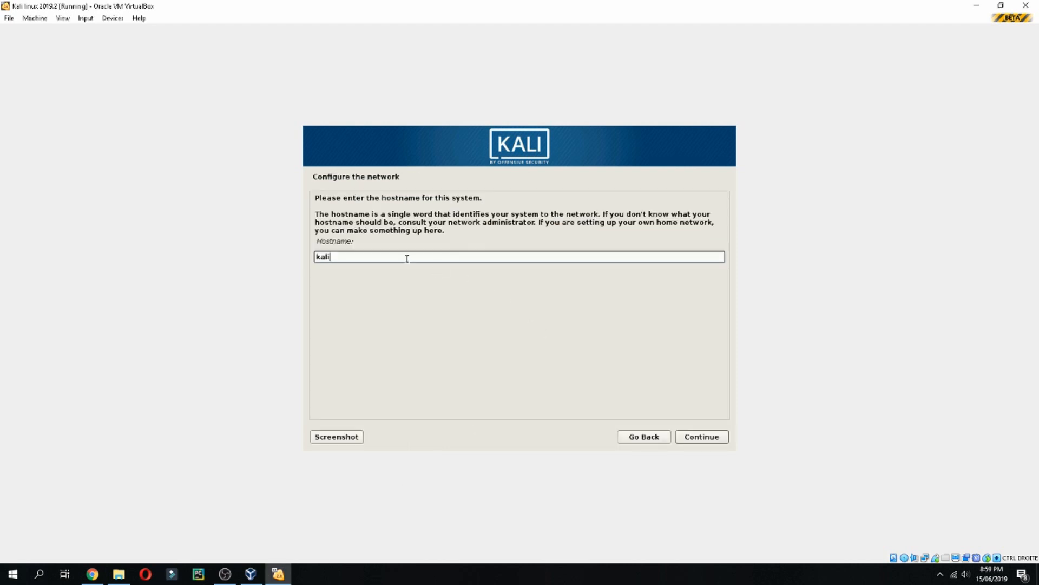
Set the hostname to mtsoftware and leave the domain name blank.
{"action": "type", "text": "mtsoftware"}
{"action": "left_click", "coordinate": [711, 438]}
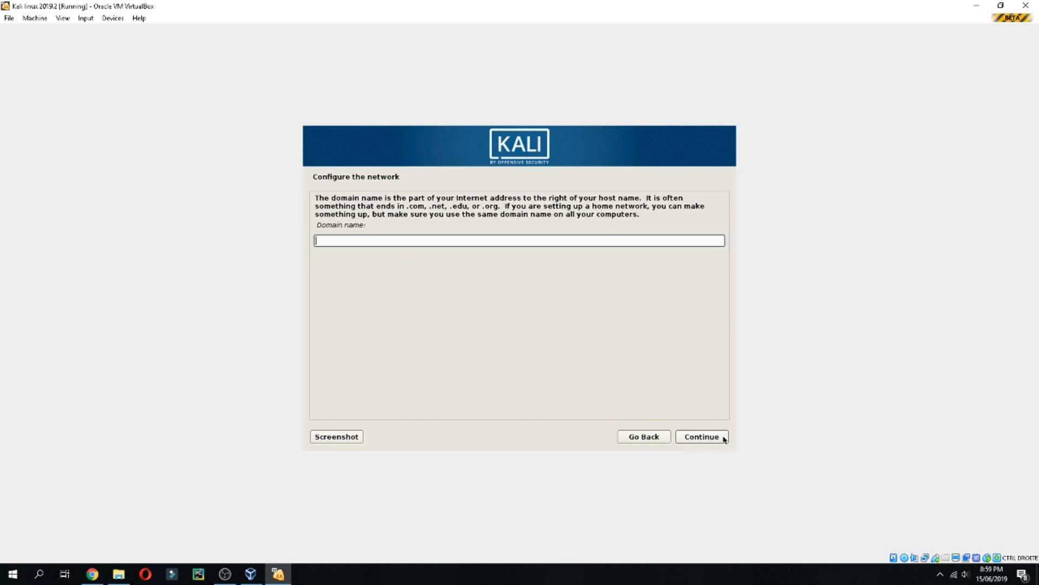
{"action": "left_click", "coordinate": [710, 436]}
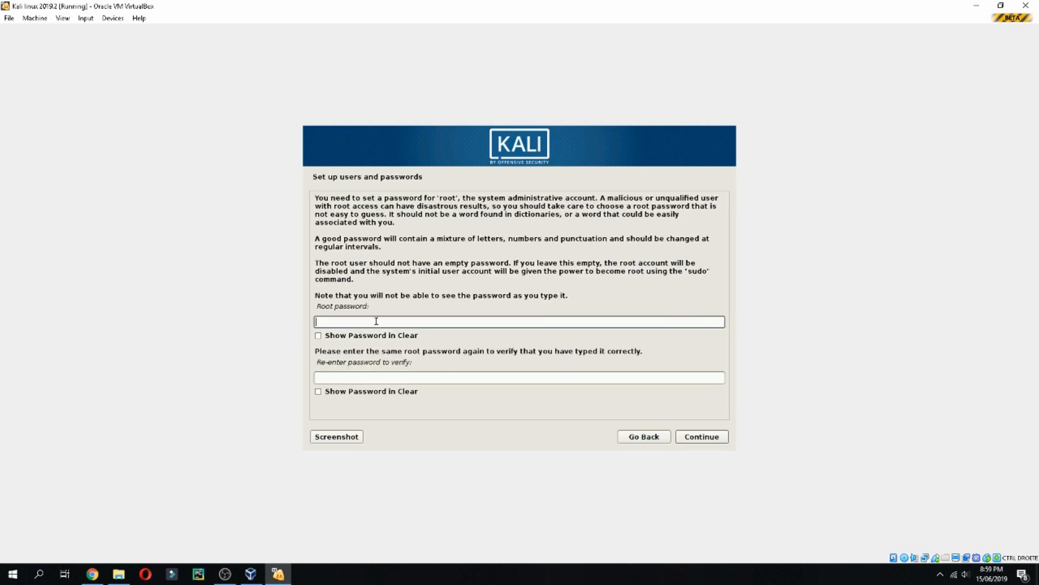
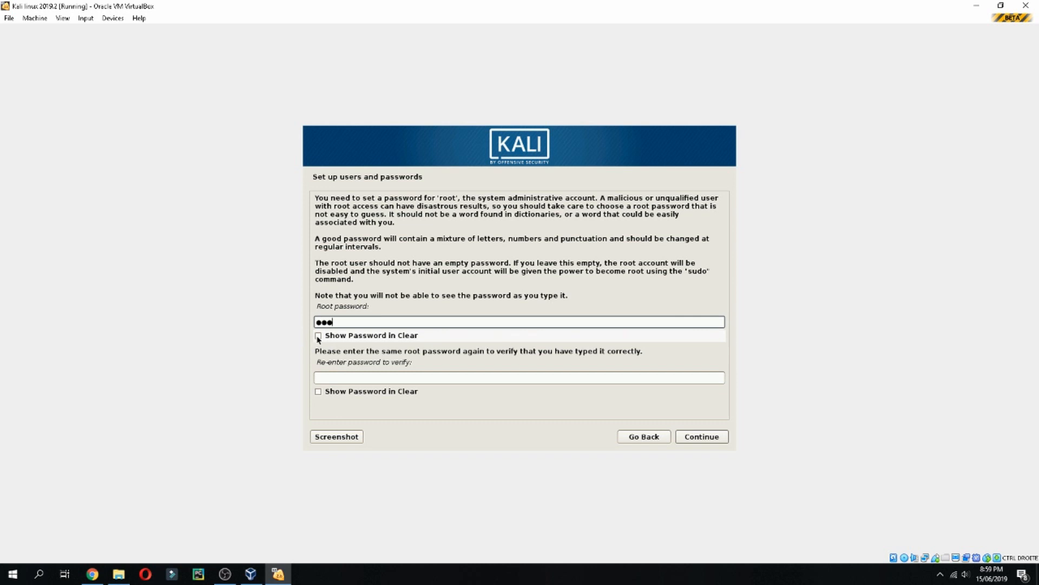
Enter and confirm the root password, shown in clear text.
{"action": "left_click", "coordinate": [318, 335]}
{"action": "left_click", "coordinate": [357, 375]}
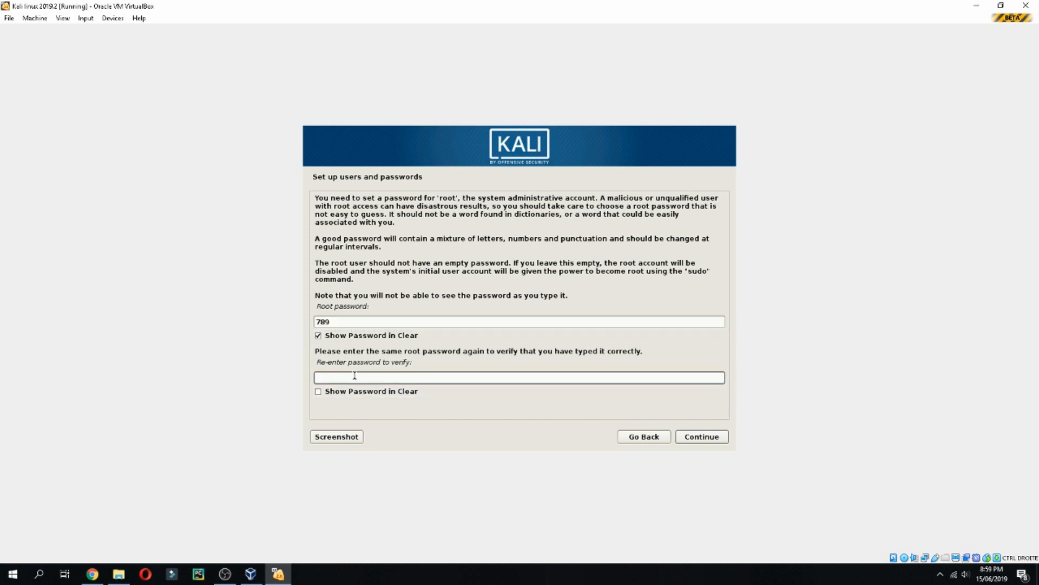
{"action": "left_click", "coordinate": [699, 436]}
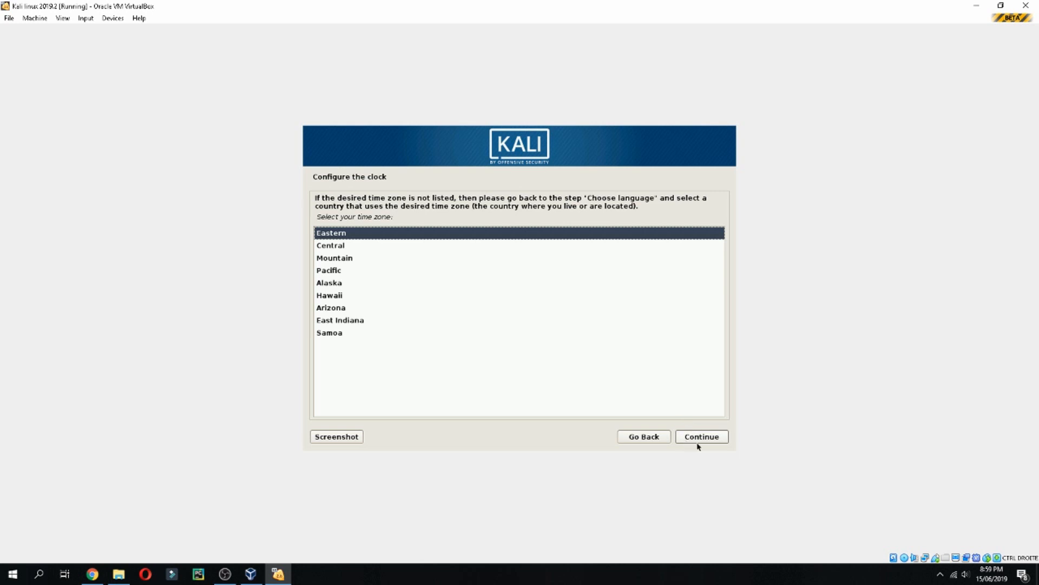
Keep the Eastern time zone and use guided partitioning on the entire 33.3 GB disk.
{"action": "left_click", "coordinate": [712, 437]}
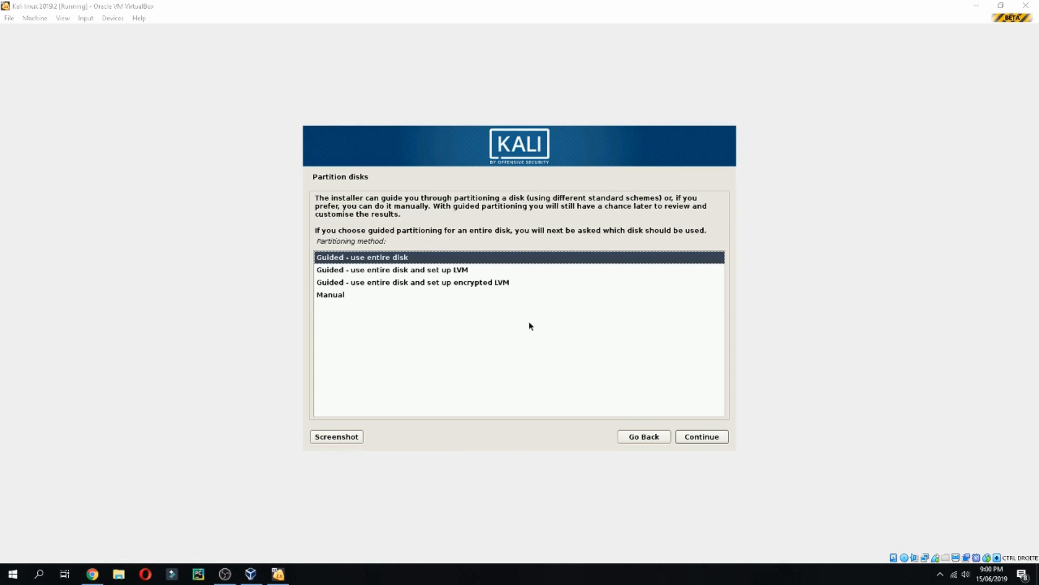
{"action": "left_click", "coordinate": [712, 442]}
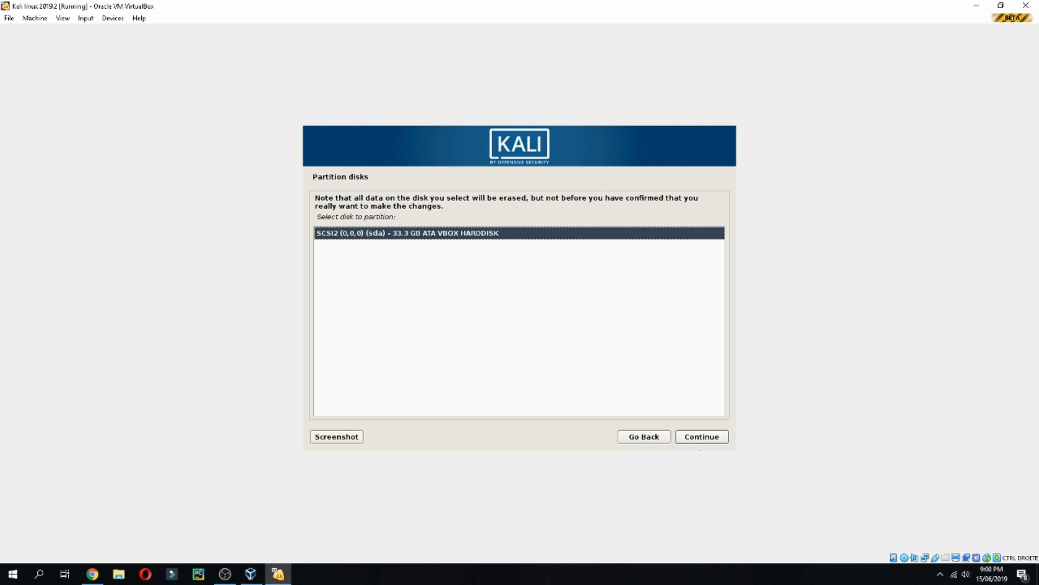
{"action": "left_click", "coordinate": [704, 440]}
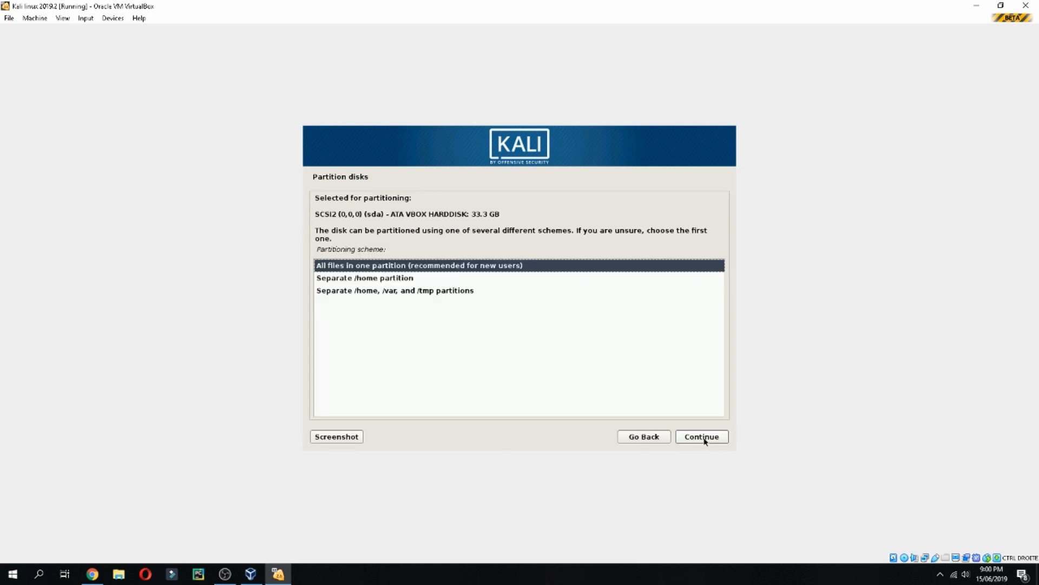
Use the separate /home partition scheme and write the changes to disk.
{"action": "left_click", "coordinate": [383, 278]}
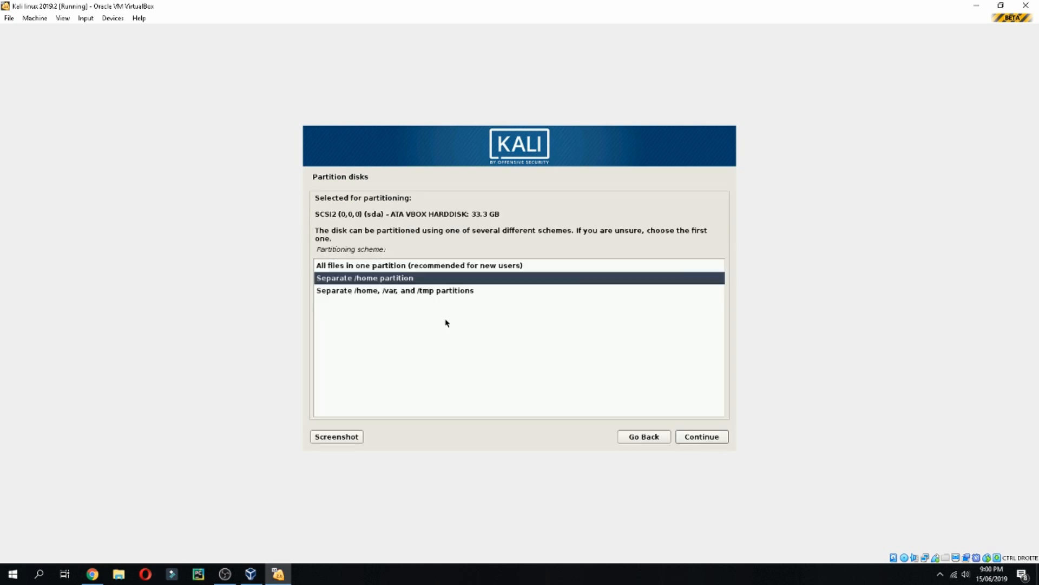
{"action": "left_click", "coordinate": [682, 440]}
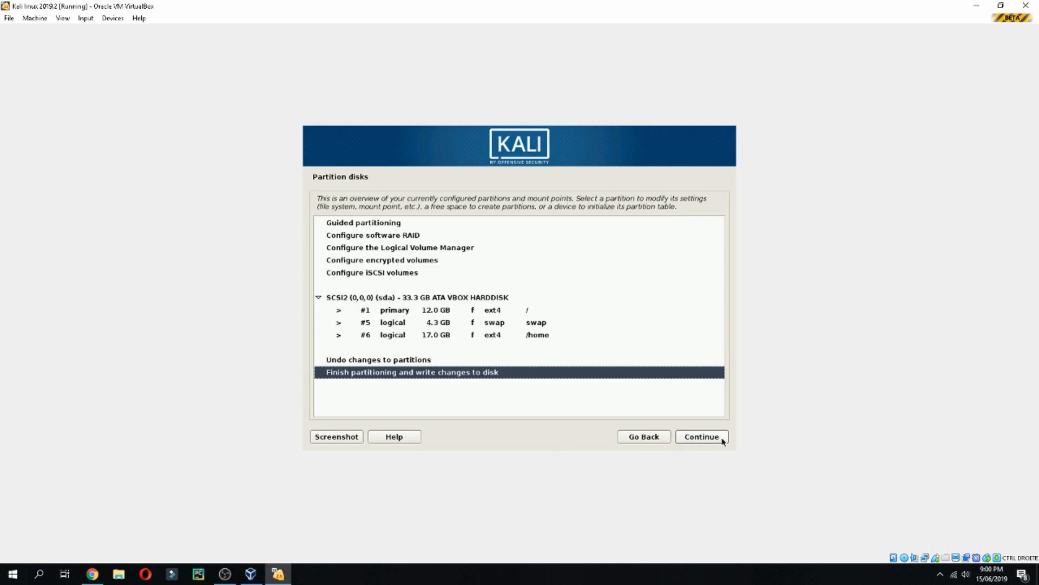
{"action": "left_click", "coordinate": [718, 437]}
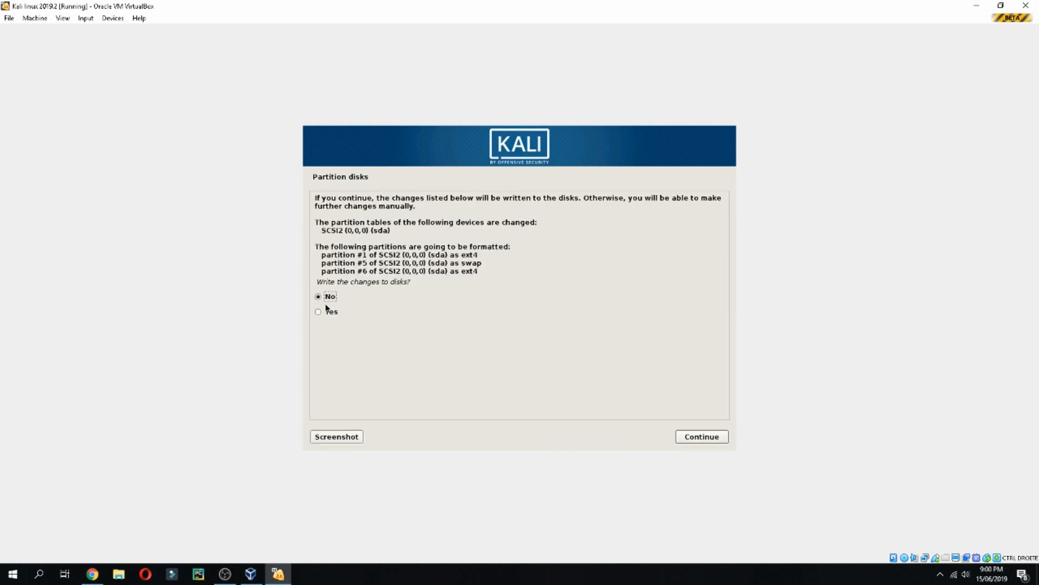
{"action": "left_click", "coordinate": [329, 313]}
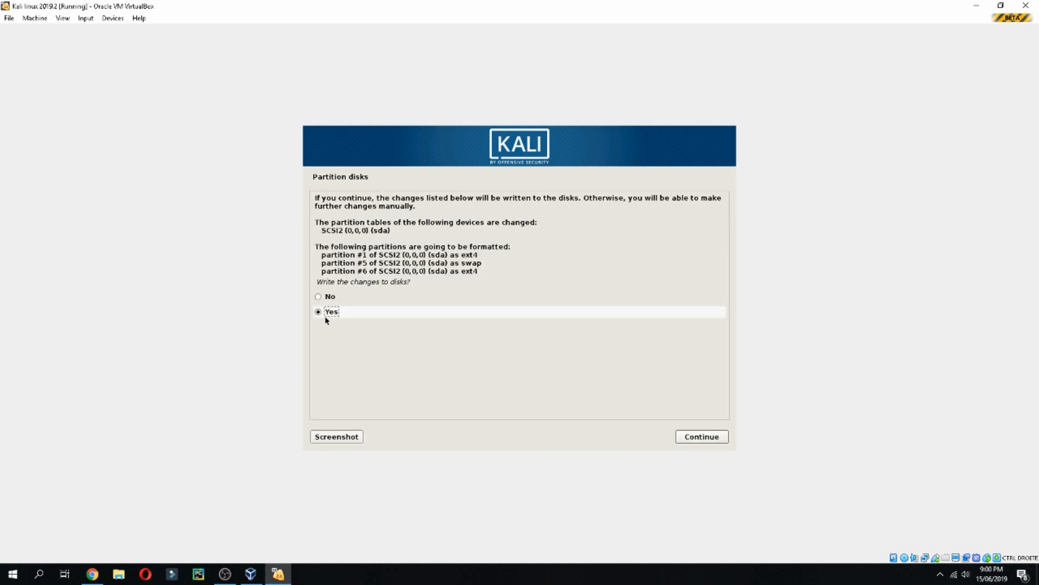
{"action": "left_click", "coordinate": [710, 436]}
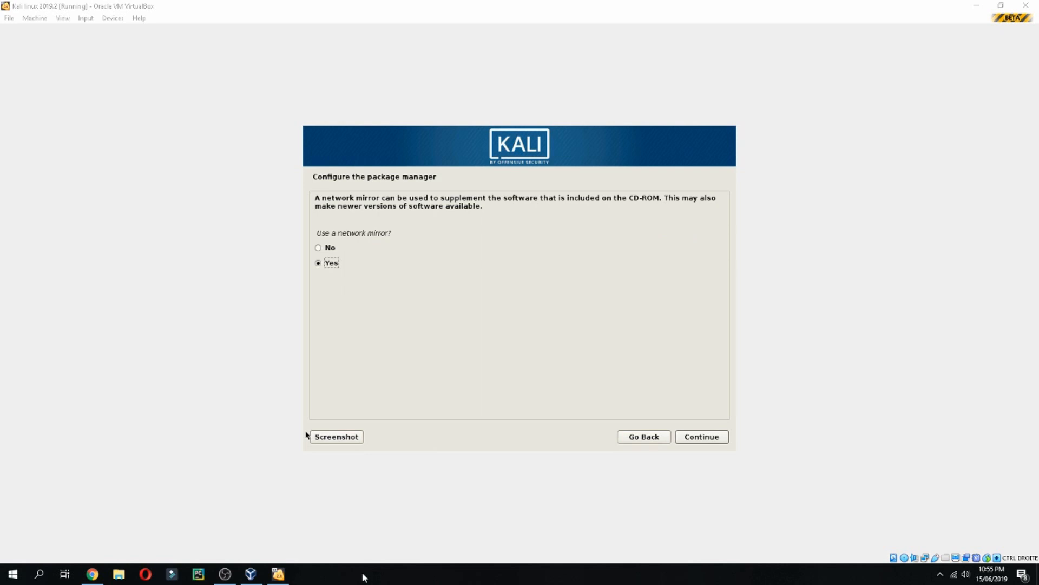
Decline using a network mirror.
{"action": "left_click", "coordinate": [314, 255]}
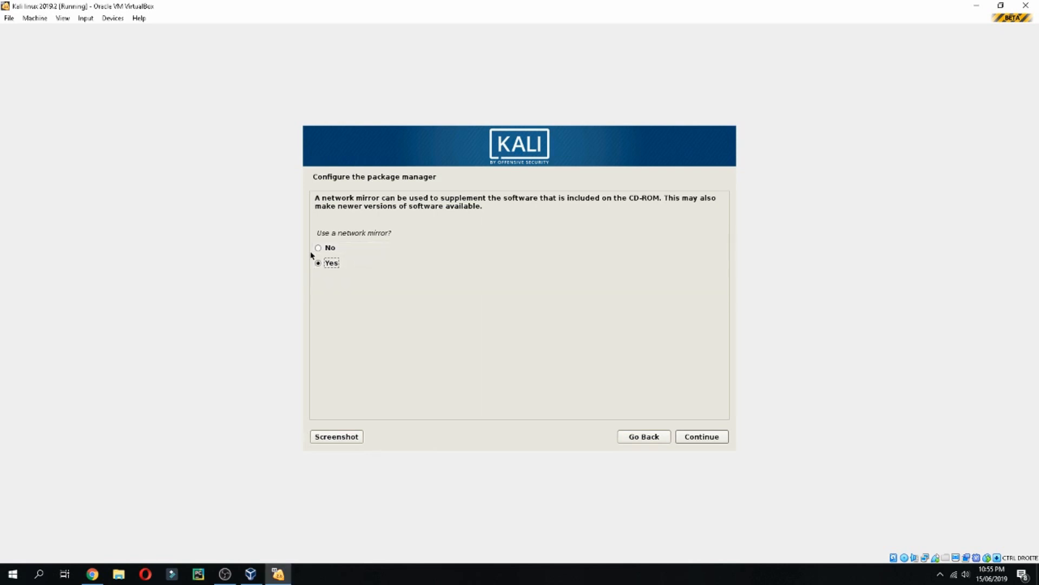
{"action": "left_click", "coordinate": [318, 247]}
{"action": "left_click", "coordinate": [725, 435]}
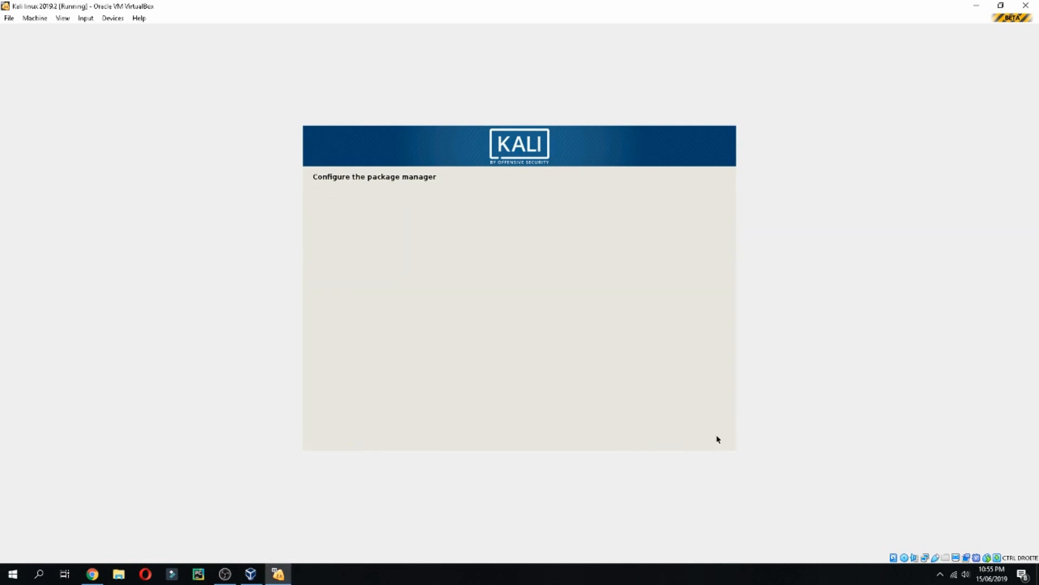
{"action": "left_click", "coordinate": [368, 579]}
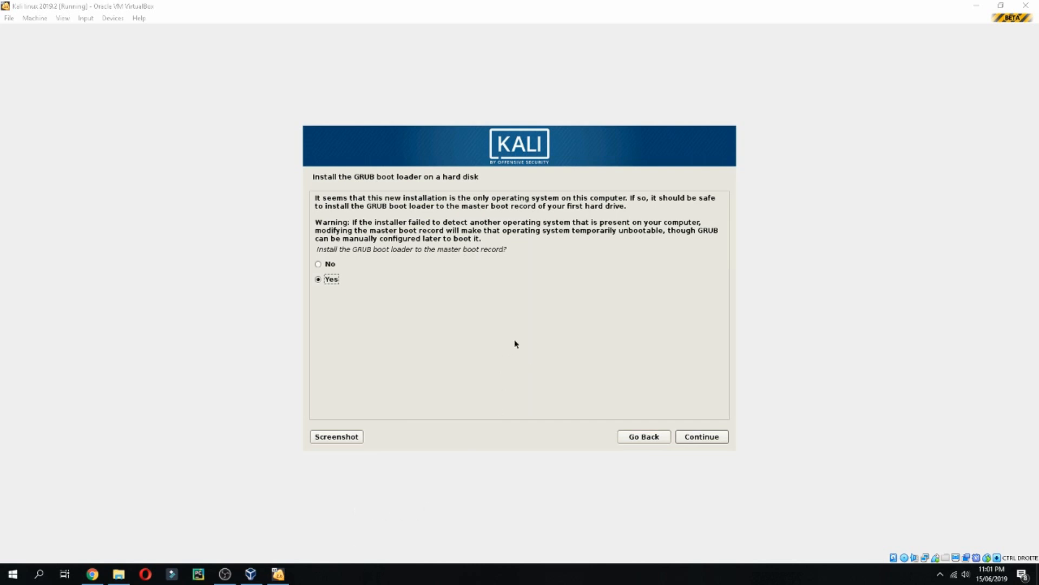
Install GRUB to /dev/sda and complete the installation to boot the new system.
{"action": "left_click", "coordinate": [707, 439]}
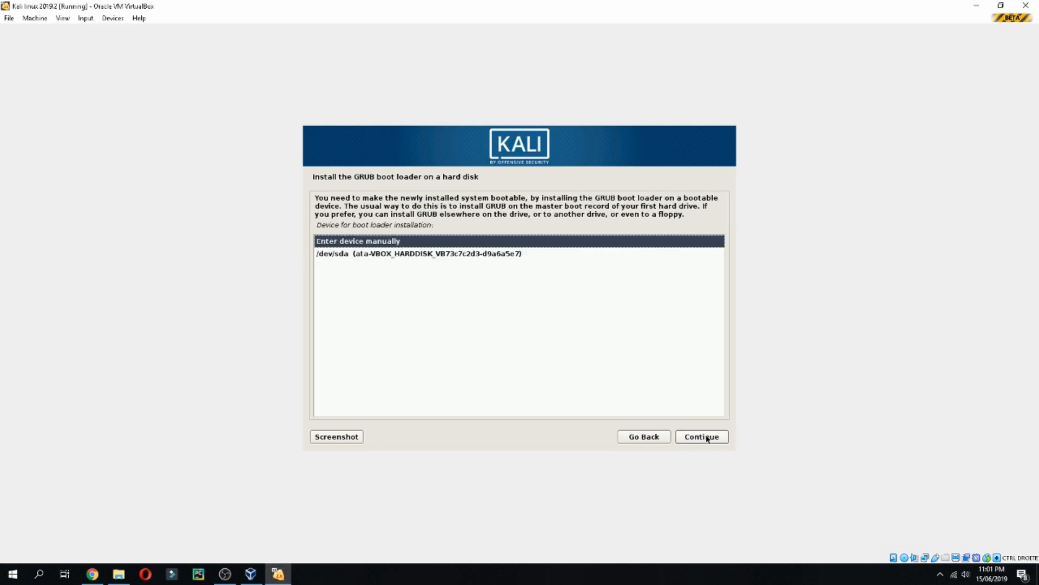
{"action": "left_click", "coordinate": [508, 256]}
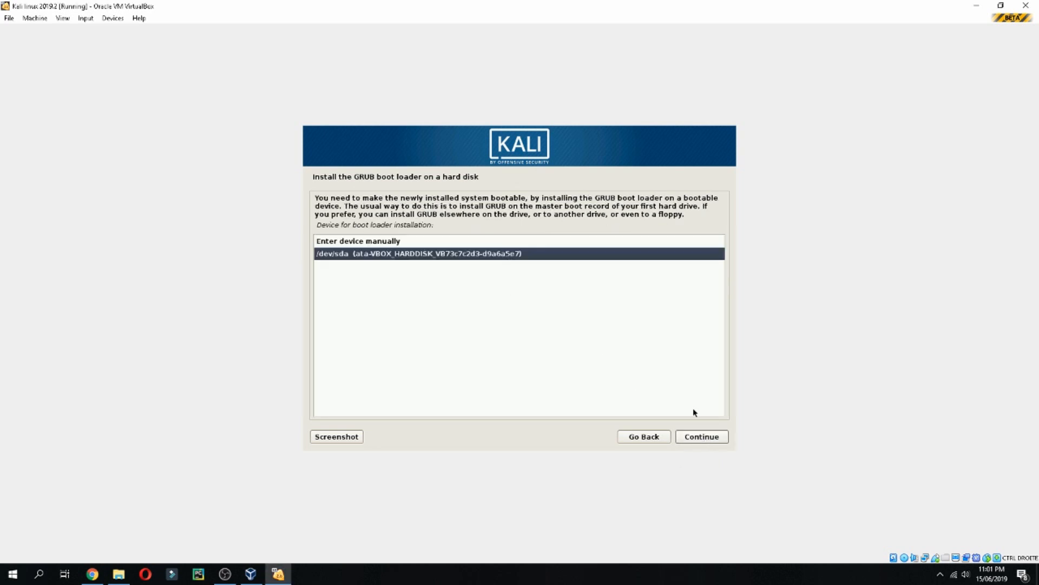
{"action": "left_click", "coordinate": [711, 440]}
{"action": "left_click", "coordinate": [494, 578]}
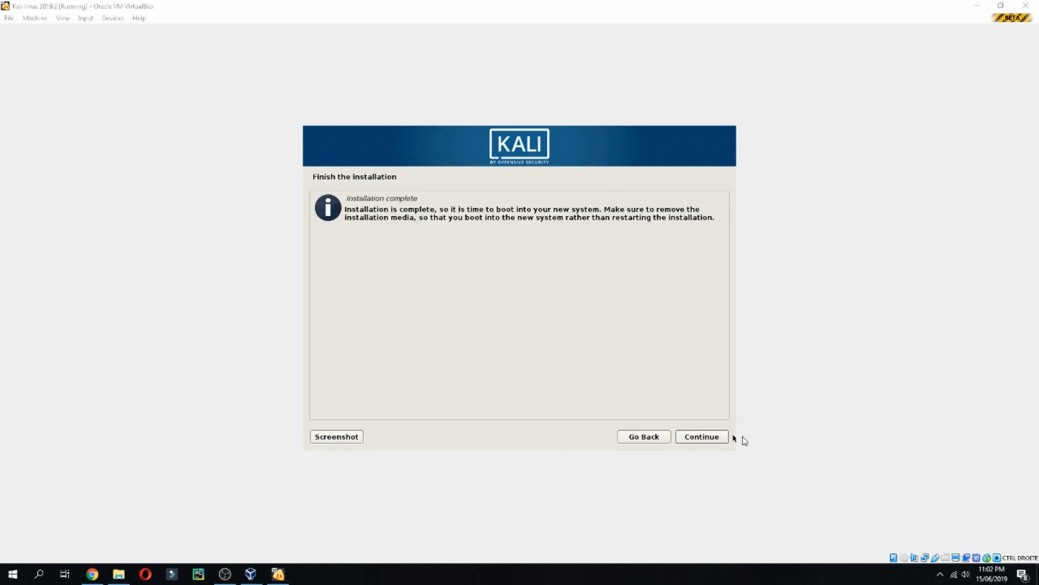
{"action": "left_click", "coordinate": [703, 437]}
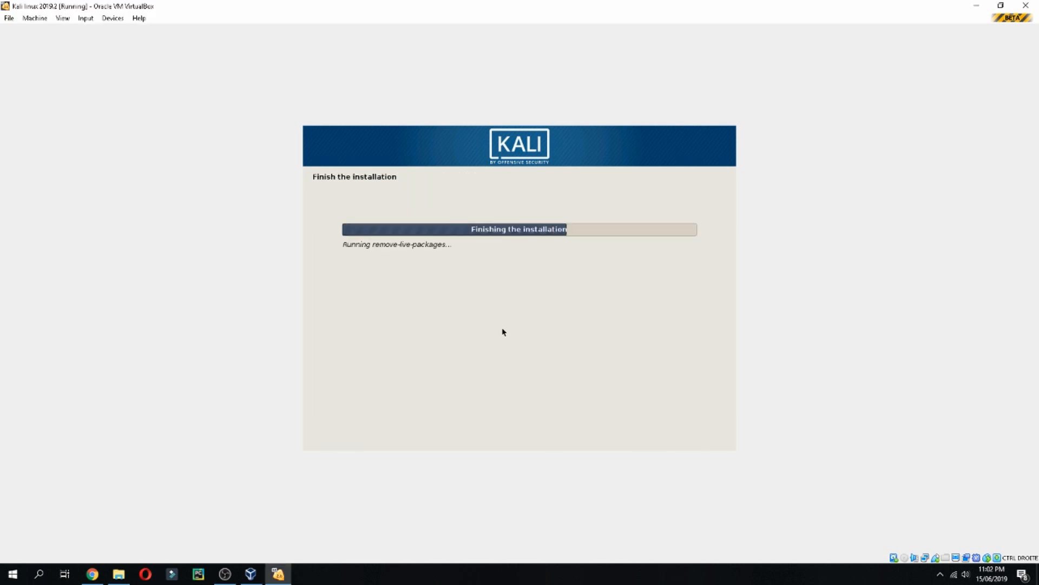
{"action": "left_click", "coordinate": [395, 577]}
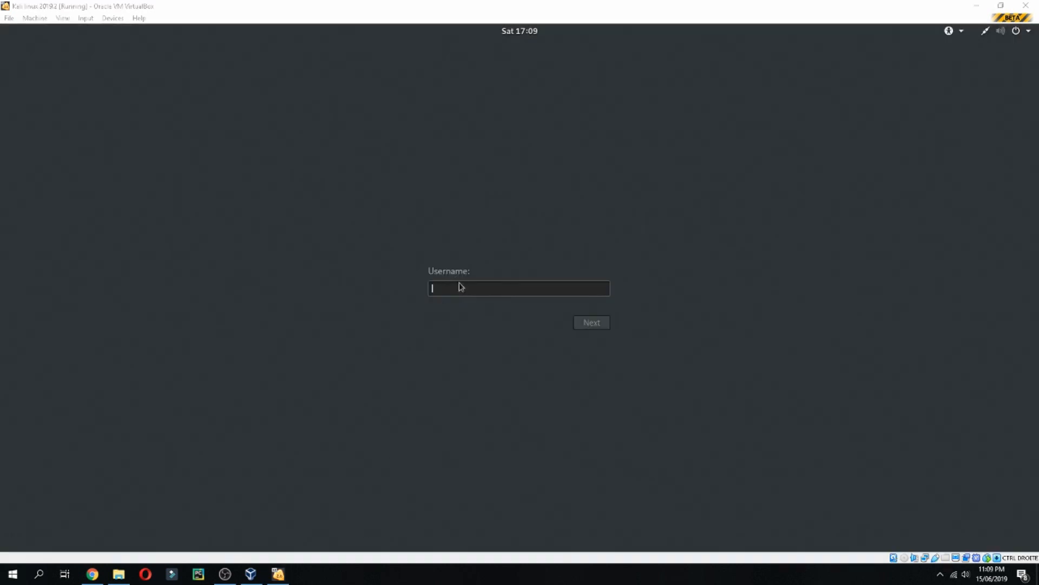
Sign in to Kali as root with the account password, then open the desktop context menu.
{"action": "left_click", "coordinate": [461, 287]}
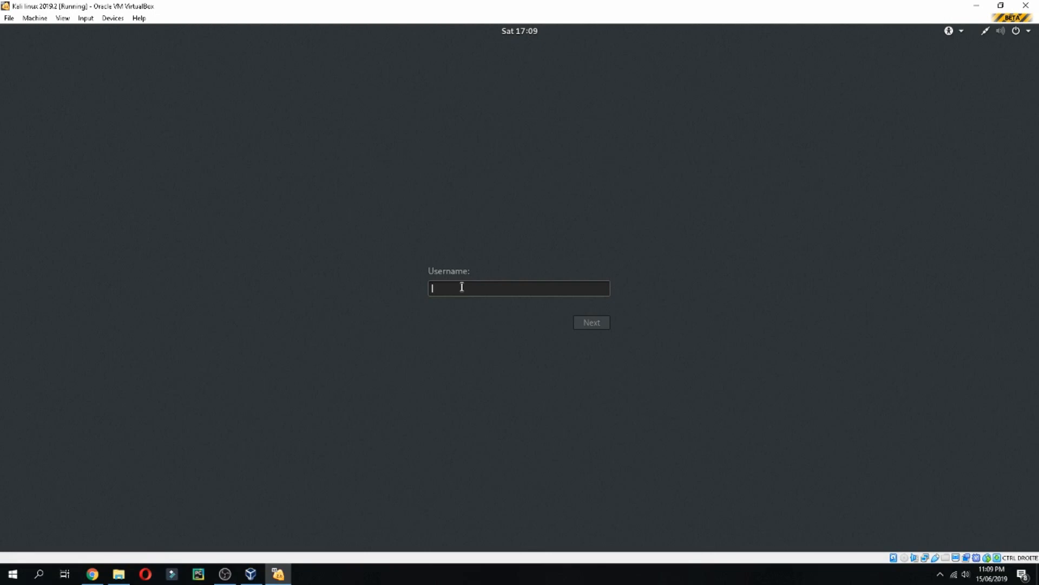
{"action": "type", "text": "root"}
{"action": "left_click", "coordinate": [581, 325]}
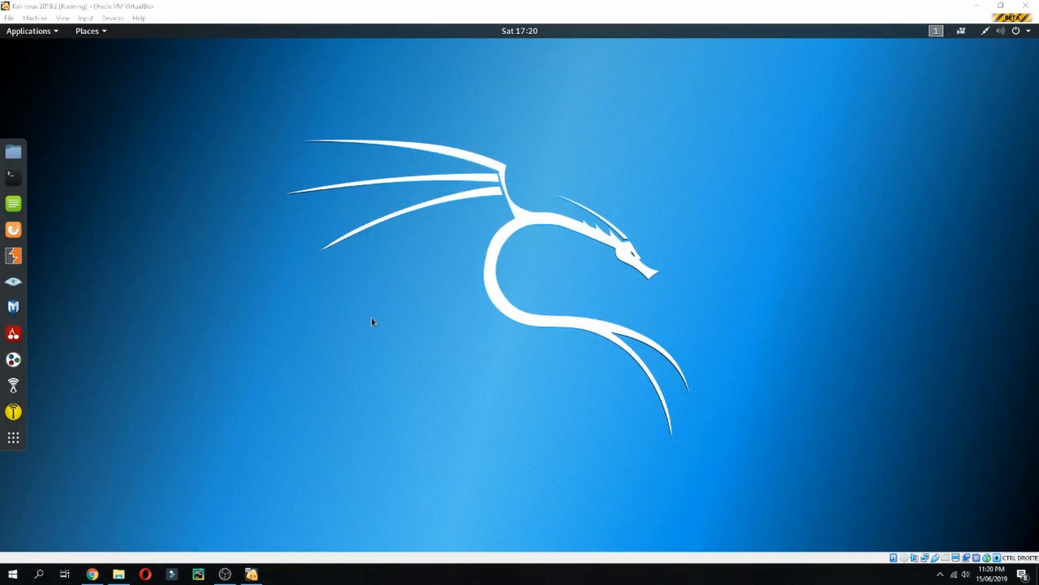
{"action": "right_click", "coordinate": [414, 277]}
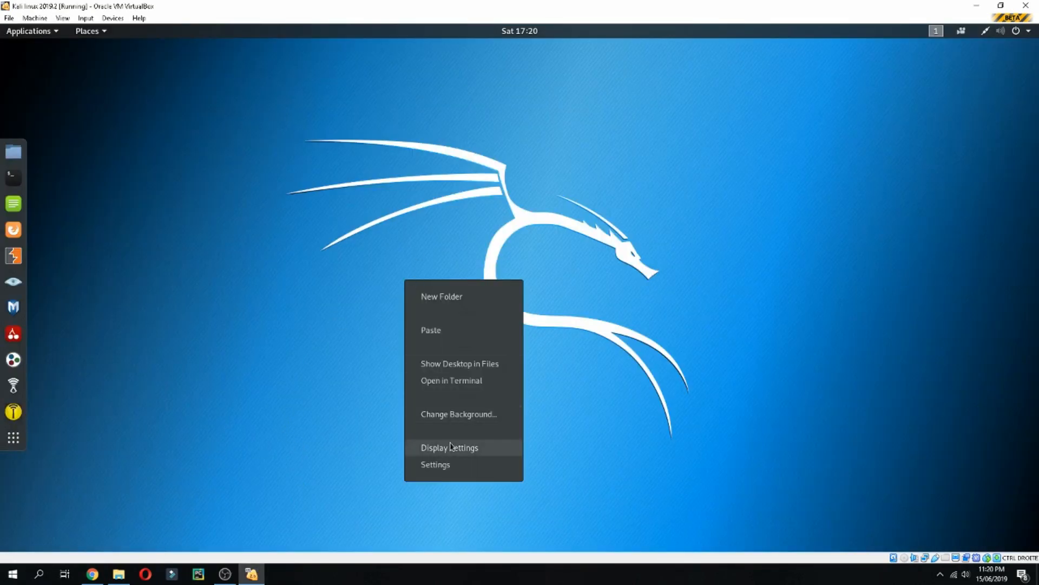
Open a terminal from the desktop and run lsb_release -a.
{"action": "left_click", "coordinate": [448, 382]}
{"action": "type", "text": "ls"}
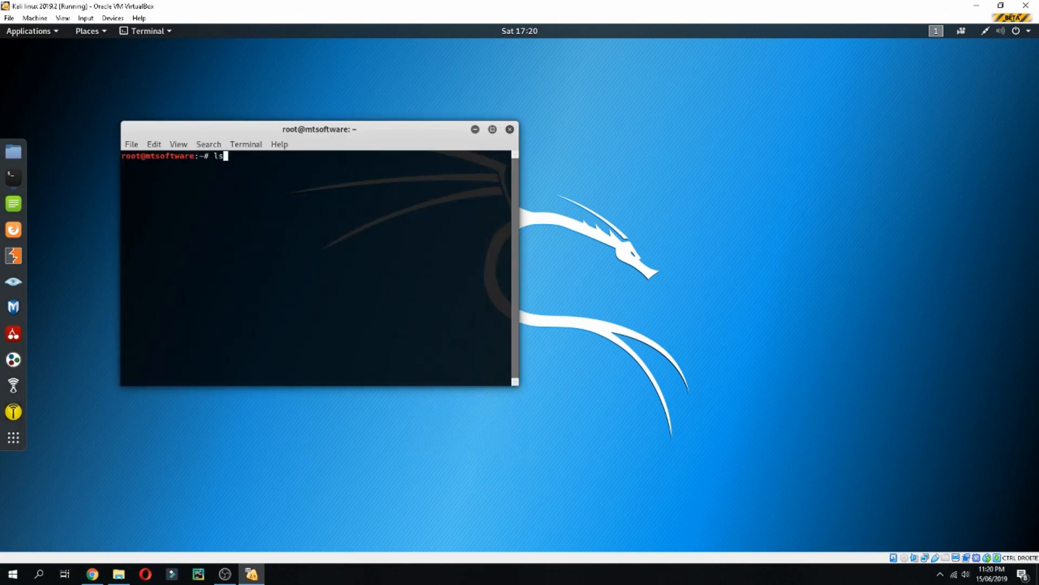
{"action": "type", "text": "bè"}
{"action": "key", "text": "BackSpace"}
{"action": "type", "text": "_release -a"}
{"action": "key", "text": "Return"}
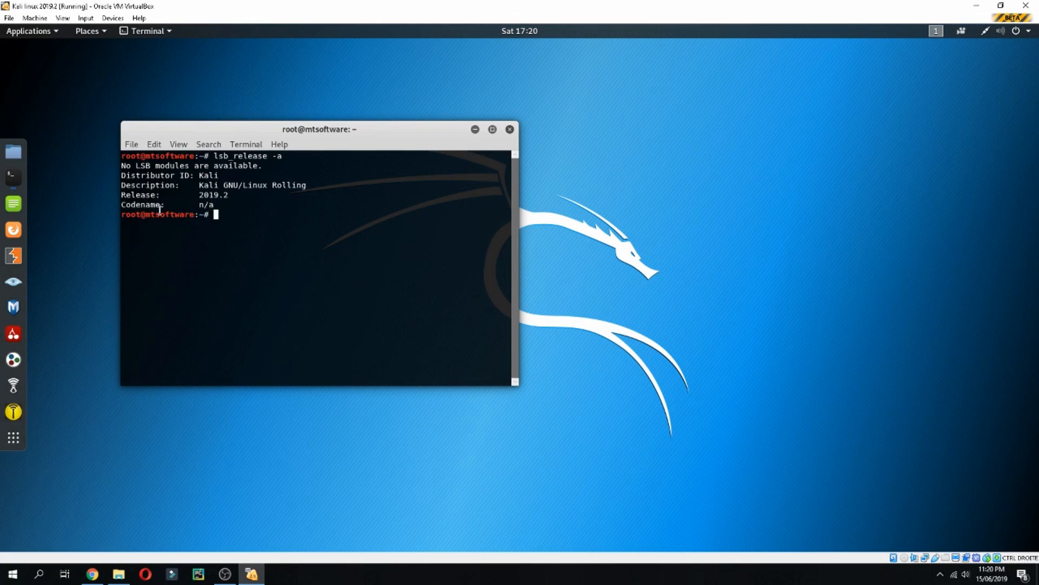
Select the Release and Codename lines in the command output.
{"action": "triple_click", "coordinate": [147, 198]}
{"action": "left_click", "coordinate": [242, 206]}
{"action": "left_click_drag", "start_coordinate": [205, 195], "coordinate": [241, 201]}
{"action": "left_click", "coordinate": [253, 223]}
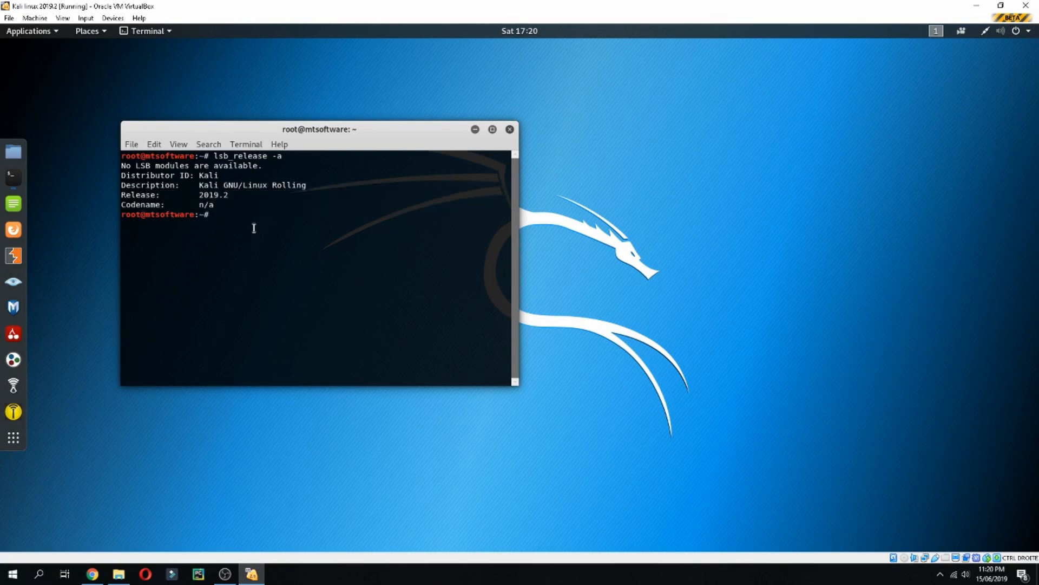